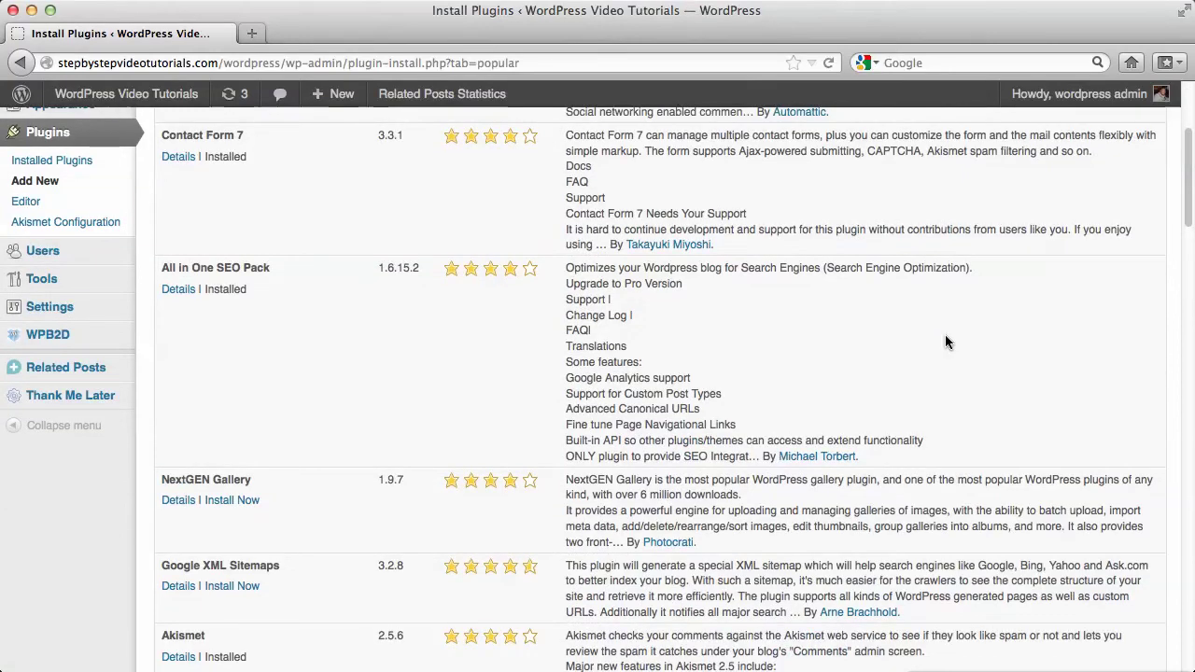
- Open the details of the Google XML Sitemaps plugin from the popular plugins list and read its description
{"action": "scroll", "coordinate": [946, 336], "scroll_direction": "down", "scroll_amount": 6}
{"action": "scroll", "coordinate": [946, 336], "scroll_direction": "up", "scroll_amount": 1}
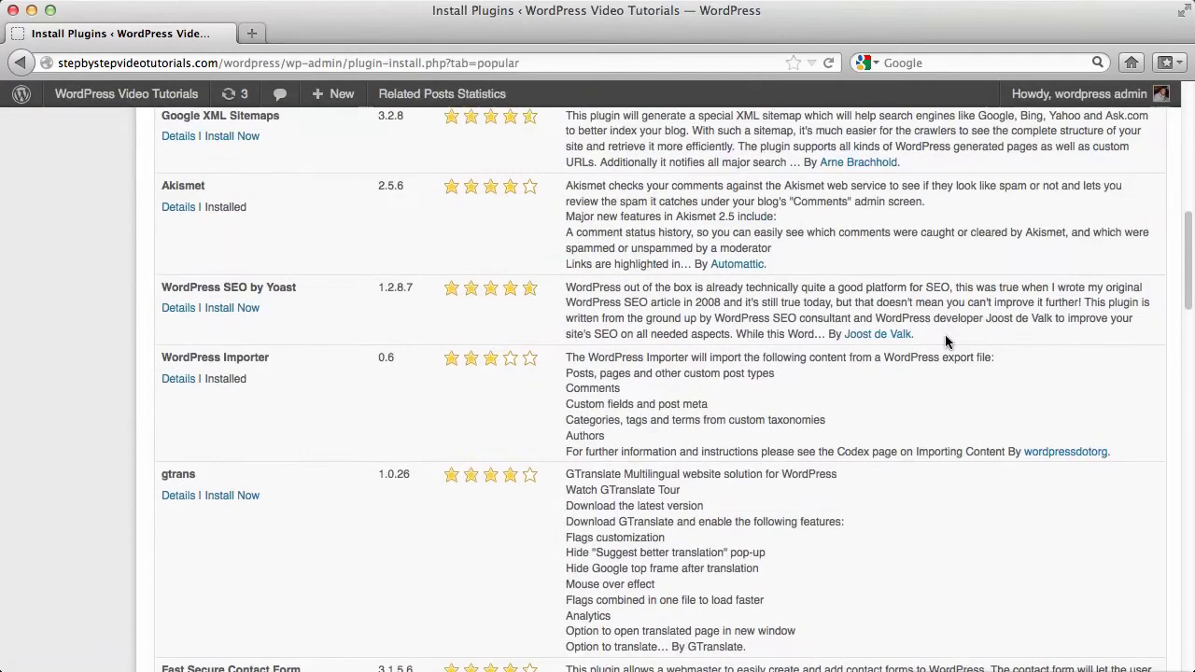
{"action": "scroll", "coordinate": [945, 342], "scroll_direction": "up", "scroll_amount": 2}
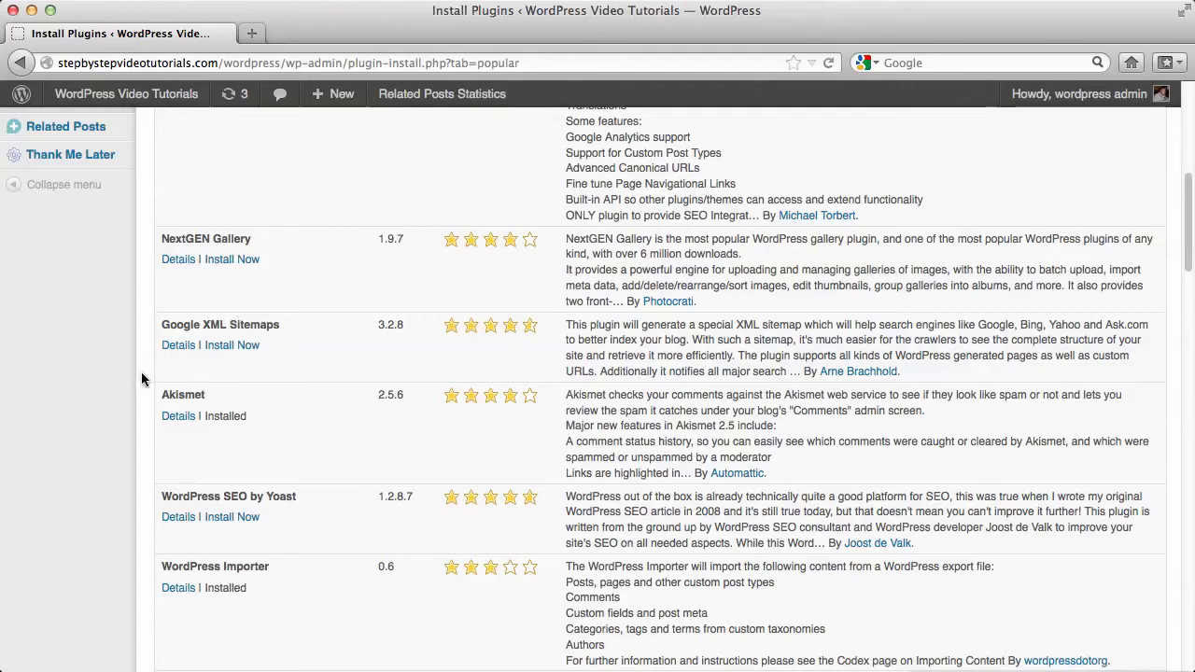
{"action": "left_click", "coordinate": [177, 351]}
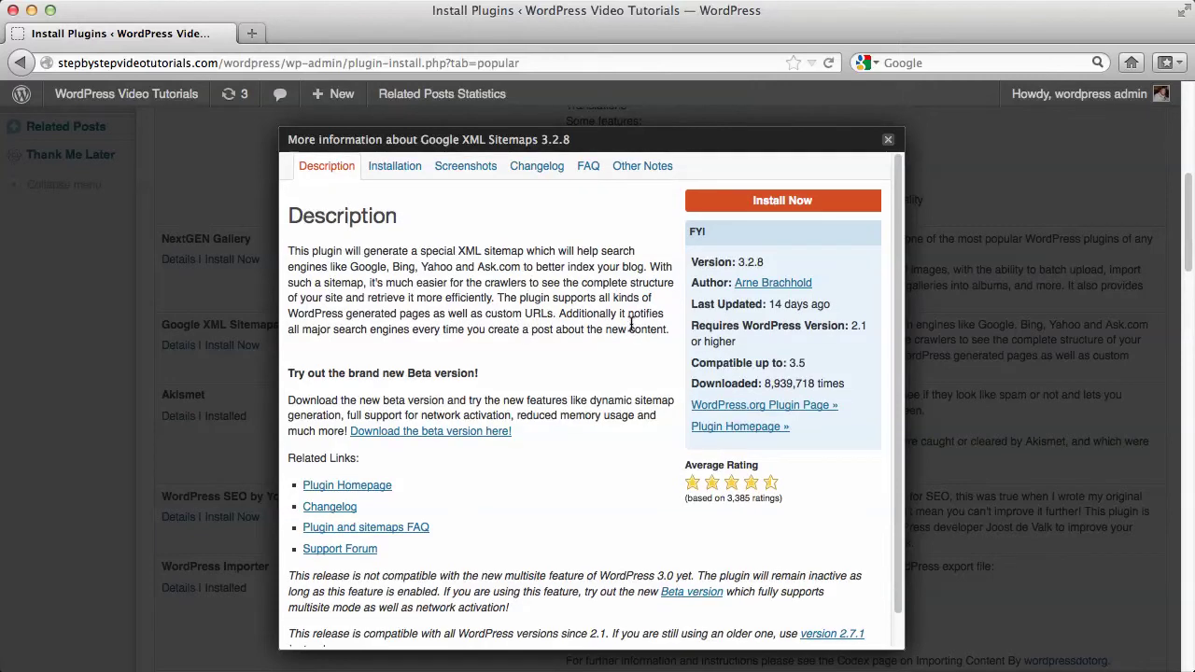
{"action": "left_click_drag", "start_coordinate": [557, 314], "coordinate": [568, 329]}
{"action": "left_click", "coordinate": [571, 324]}
{"action": "scroll", "coordinate": [573, 326], "scroll_direction": "down", "scroll_amount": 2}
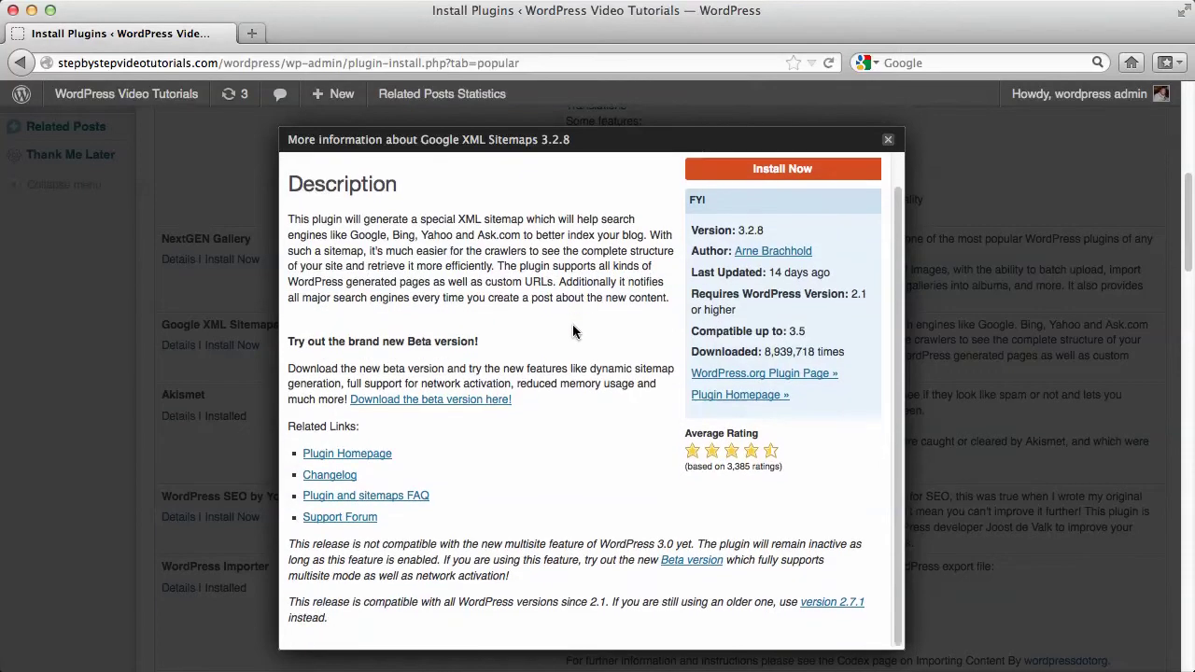
{"action": "scroll", "coordinate": [574, 331], "scroll_direction": "up", "scroll_amount": 2}
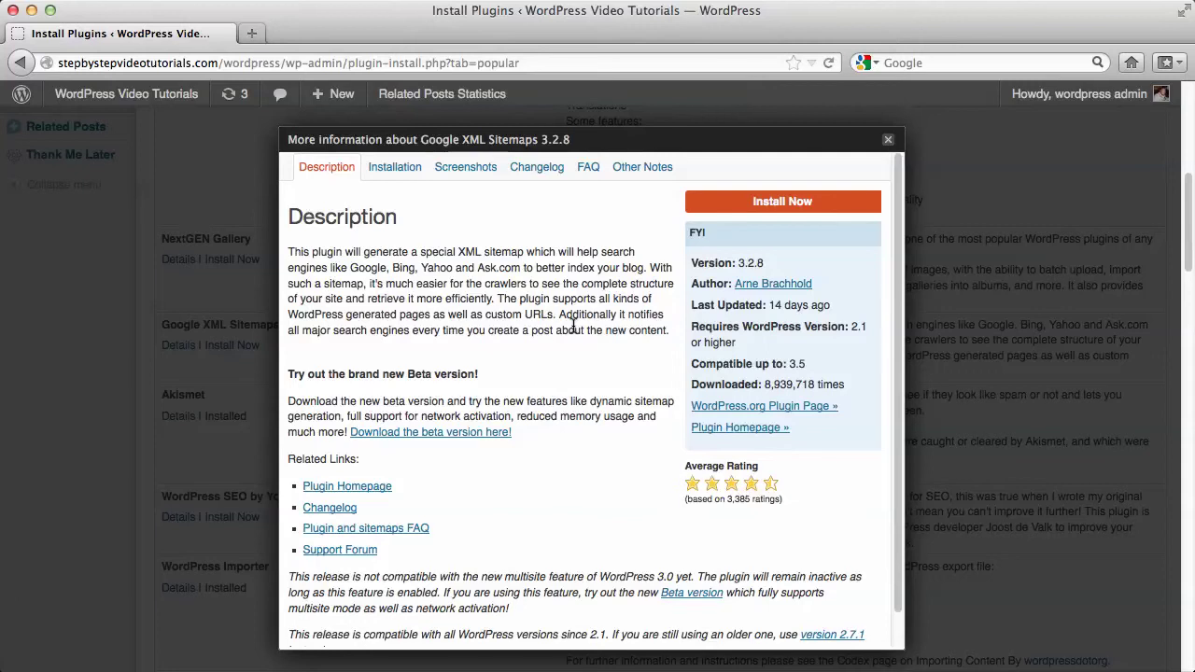
- Install the Google XML Sitemaps plugin and activate it
{"action": "left_click", "coordinate": [793, 195]}
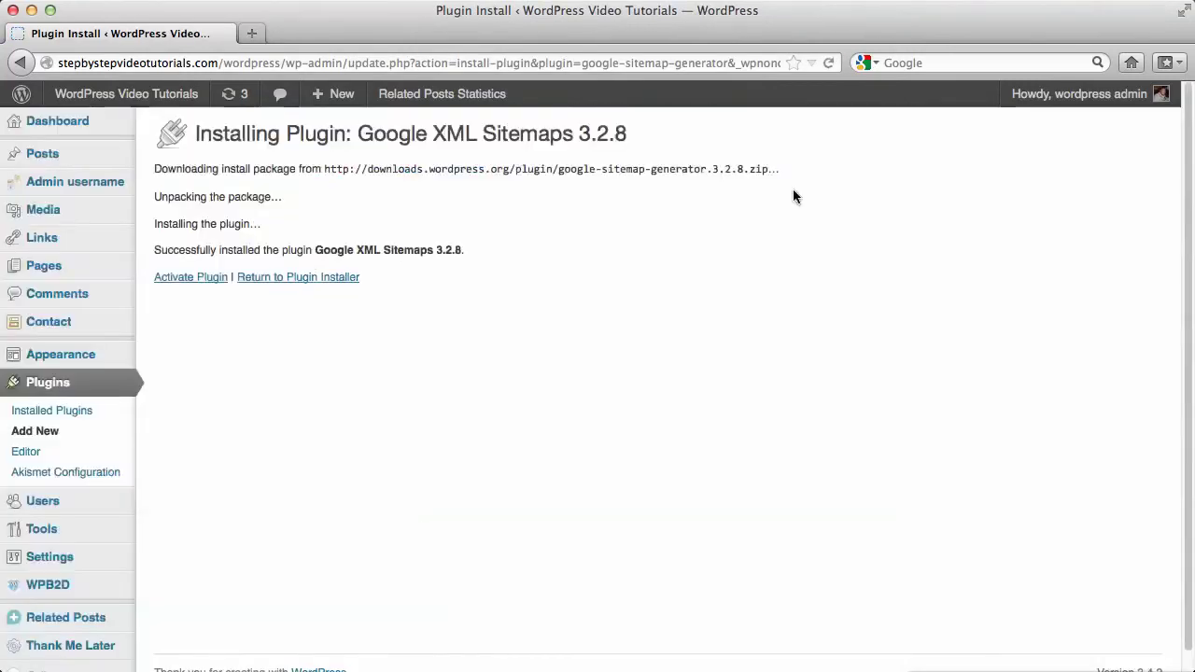
{"action": "left_click", "coordinate": [215, 281]}
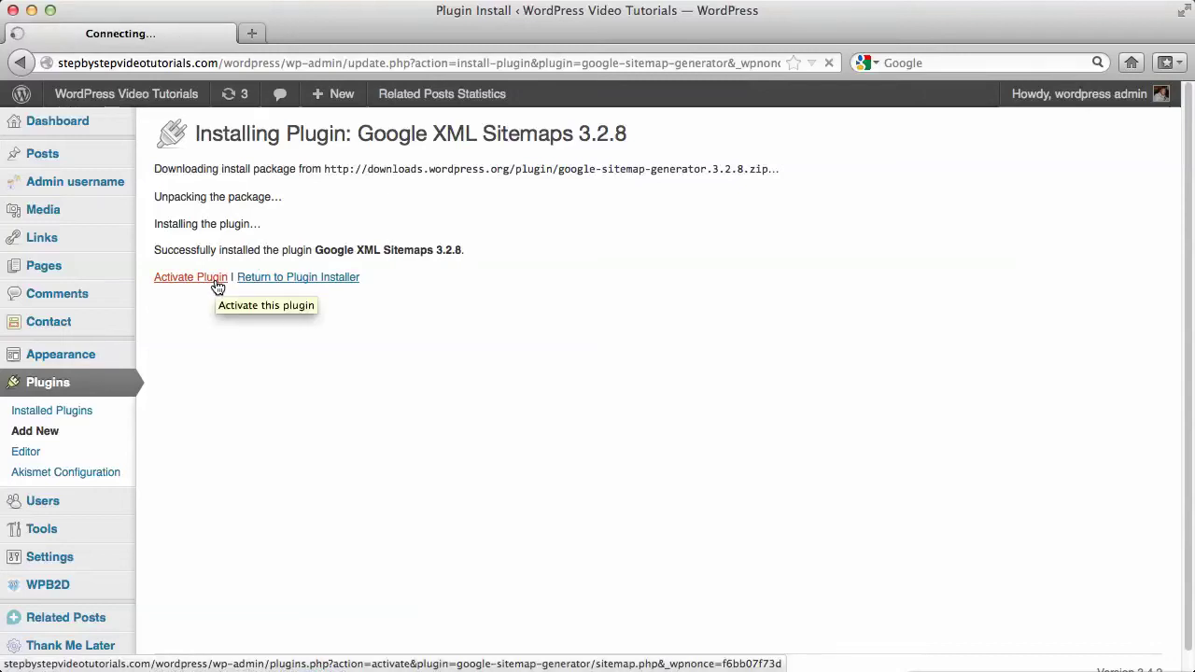
- Look over the installed plugins list and open the XML-Sitemap settings page
{"action": "scroll", "coordinate": [696, 299], "scroll_direction": "down", "scroll_amount": 3}
{"action": "scroll", "coordinate": [695, 300], "scroll_direction": "down", "scroll_amount": 3}
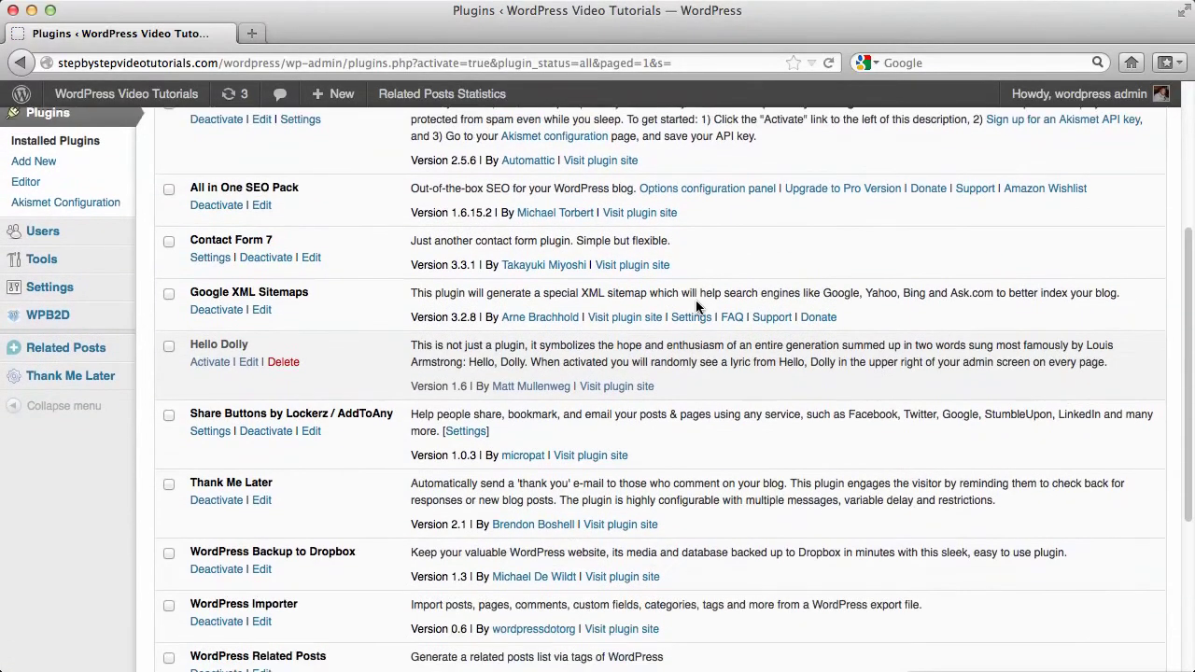
{"action": "scroll", "coordinate": [695, 304], "scroll_direction": "down", "scroll_amount": 5}
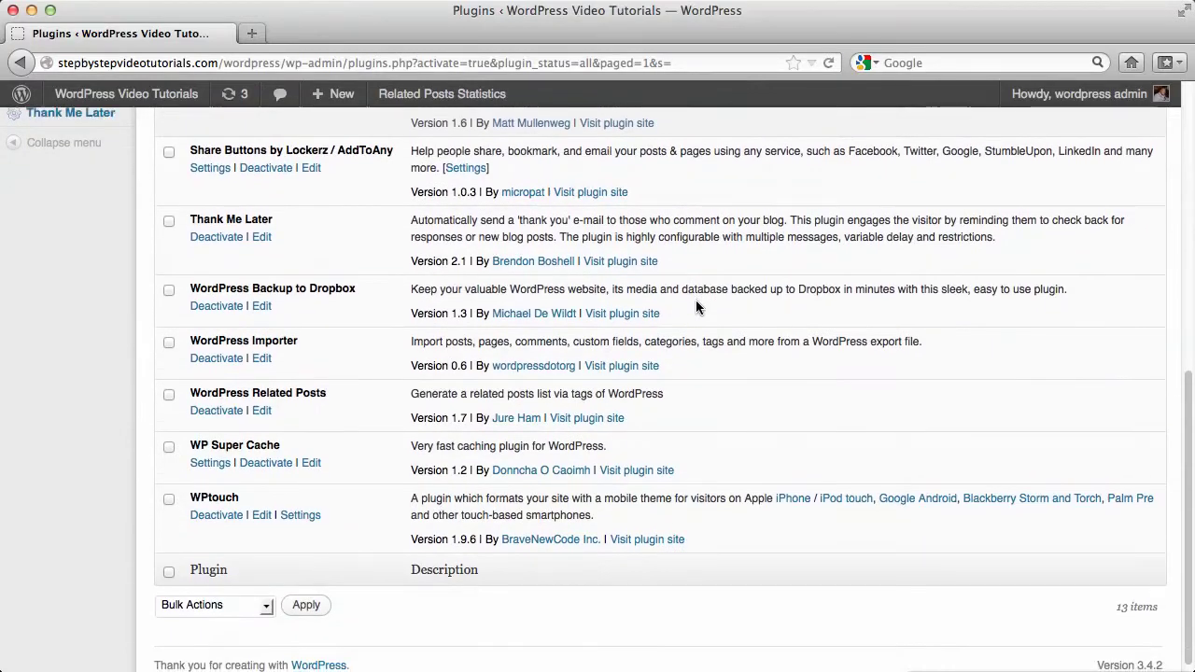
{"action": "scroll", "coordinate": [695, 304], "scroll_direction": "up", "scroll_amount": 5}
{"action": "scroll", "coordinate": [696, 300], "scroll_direction": "up", "scroll_amount": 1}
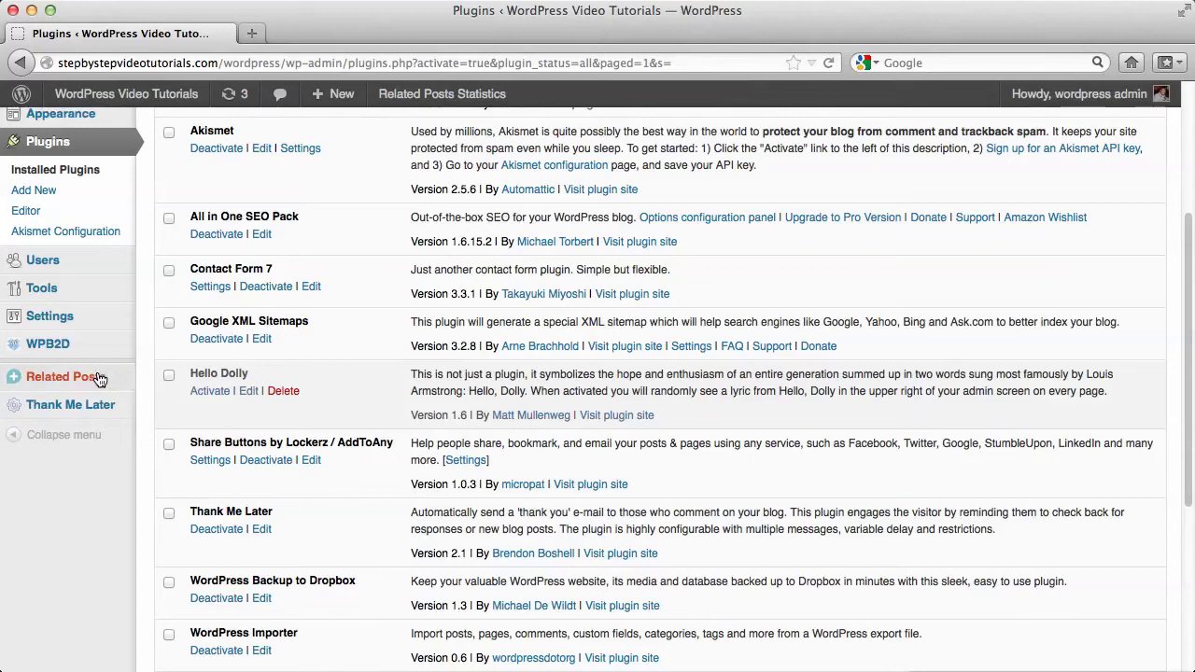
{"action": "mouse_move", "coordinate": [14, 318]}
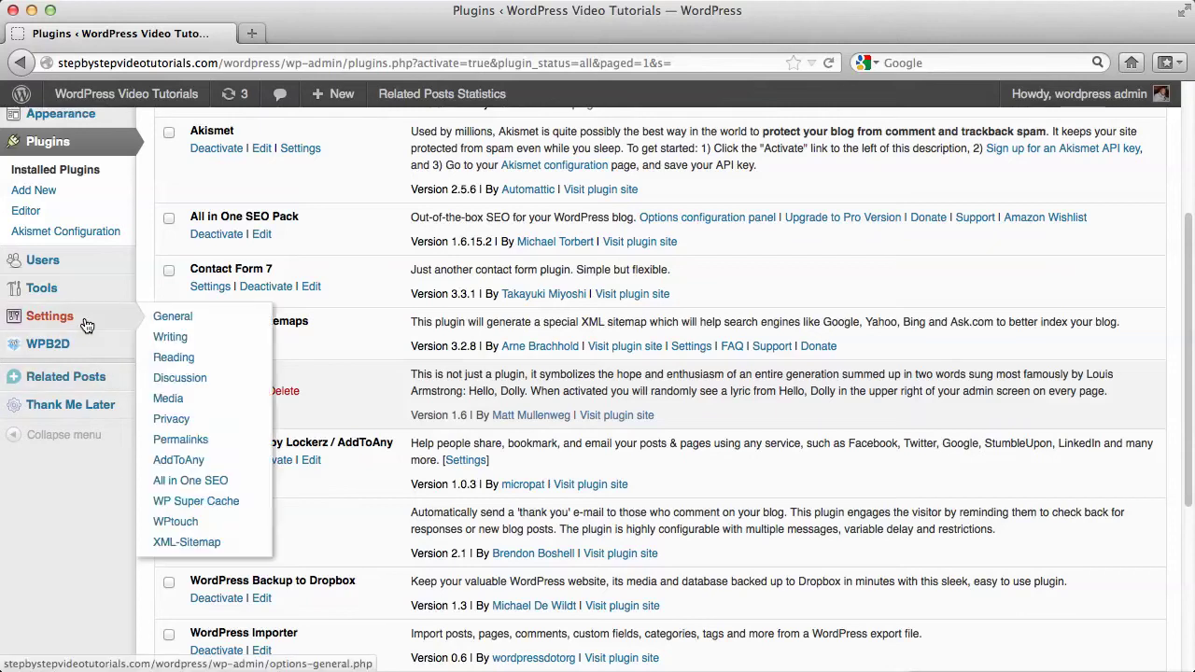
{"action": "left_click", "coordinate": [231, 544]}
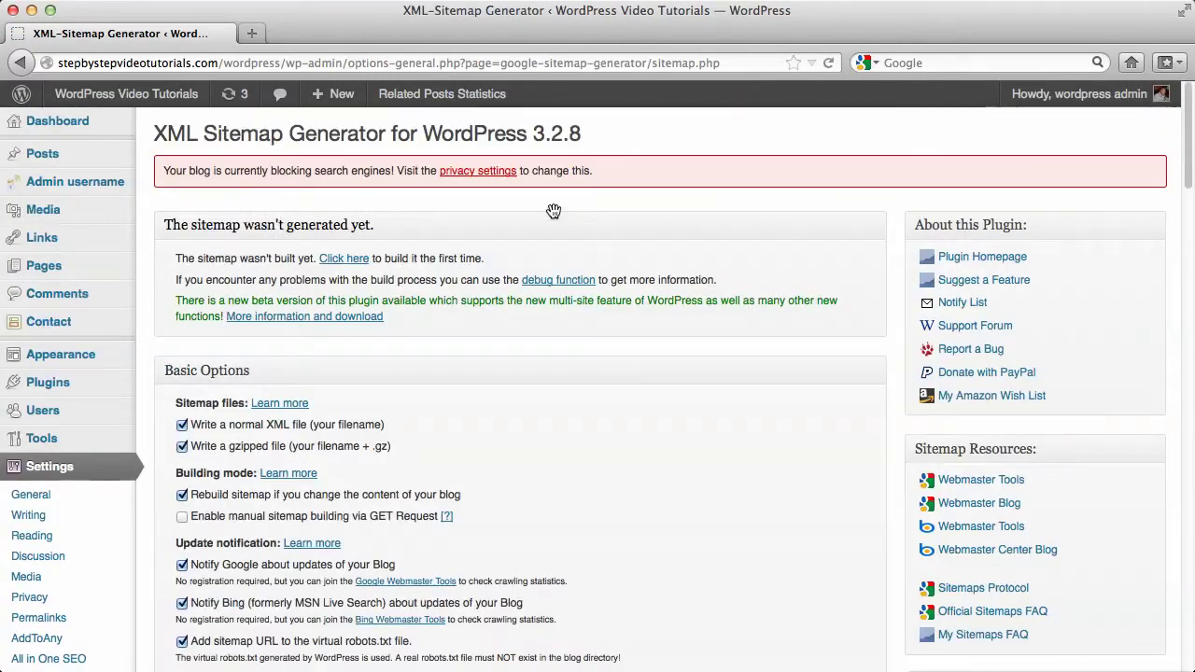
- Build the blog's XML sitemap for the first time
{"action": "scroll", "coordinate": [558, 208], "scroll_direction": "down", "scroll_amount": 1}
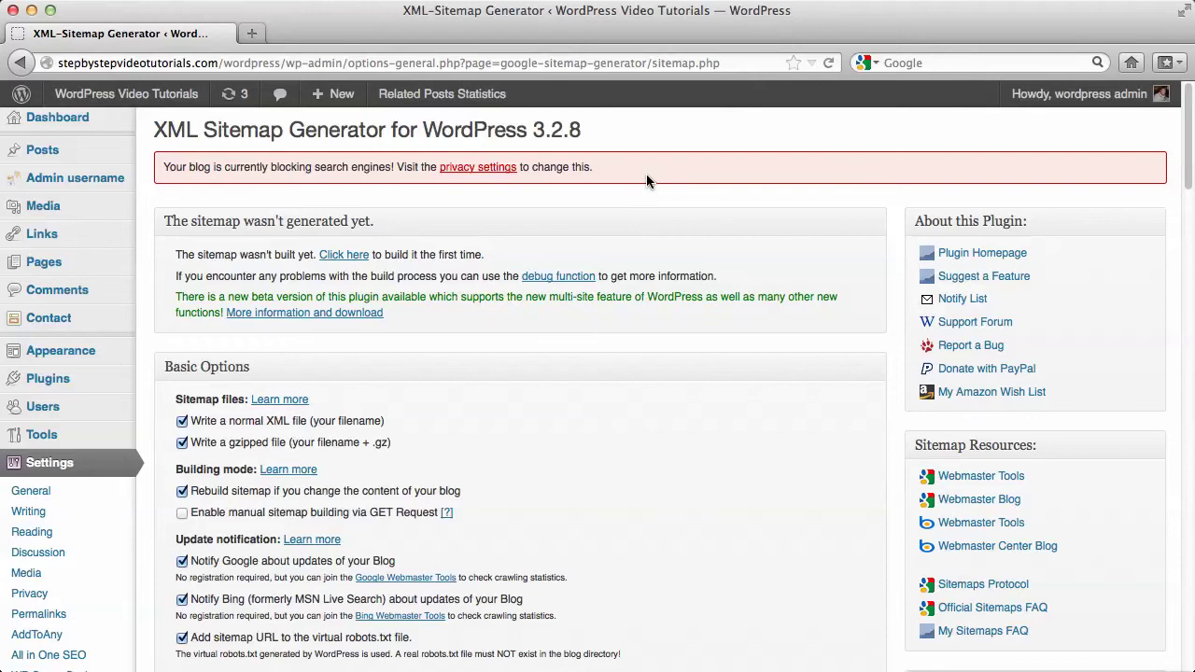
{"action": "scroll", "coordinate": [646, 173], "scroll_direction": "down", "scroll_amount": 3}
{"action": "scroll", "coordinate": [627, 162], "scroll_direction": "up", "scroll_amount": 2}
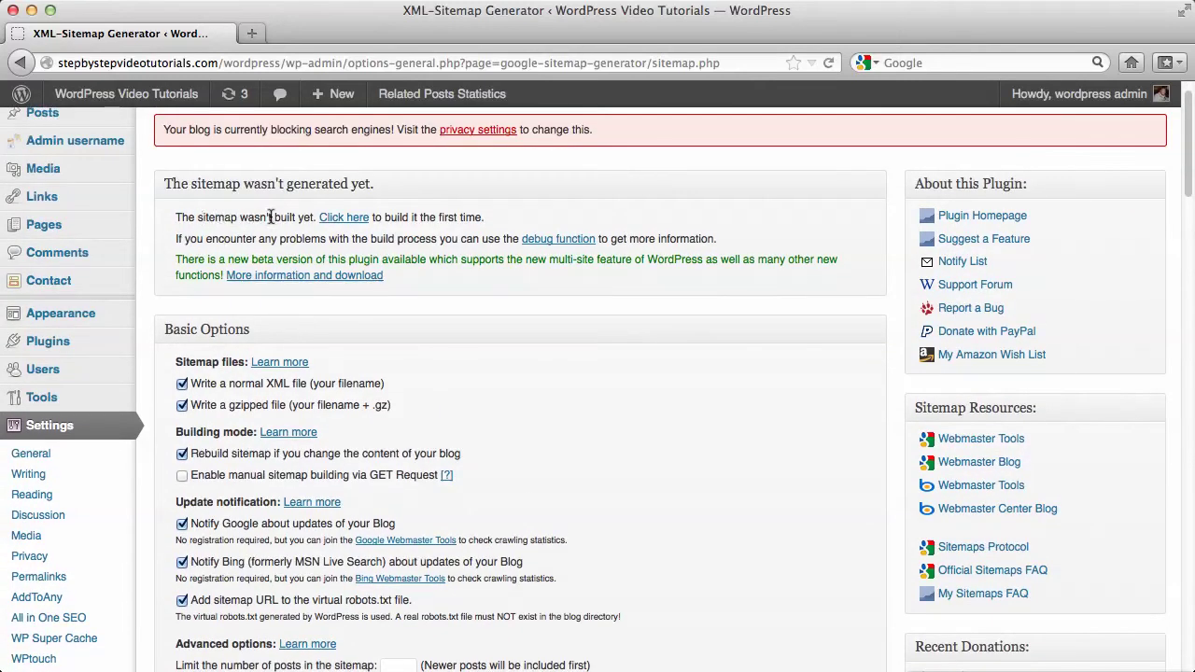
{"action": "left_click", "coordinate": [360, 223]}
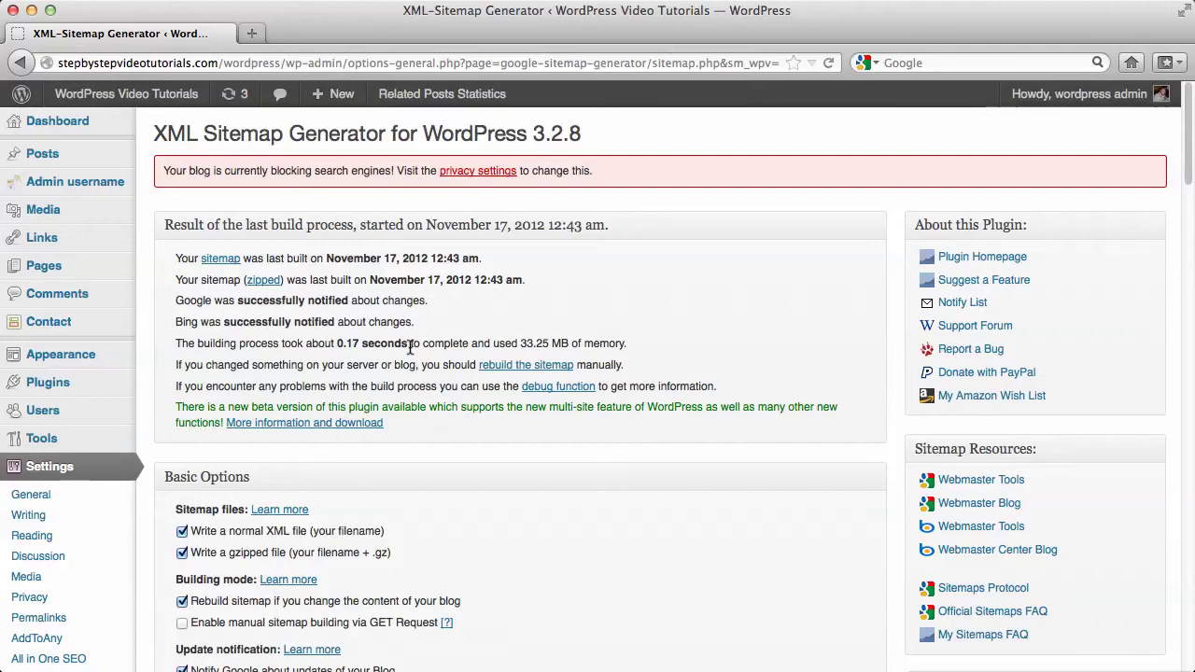
- Examine the sitemap build result and the Basic Options for sitemap files, building mode and update notification
{"action": "scroll", "coordinate": [410, 347], "scroll_direction": "down", "scroll_amount": 3}
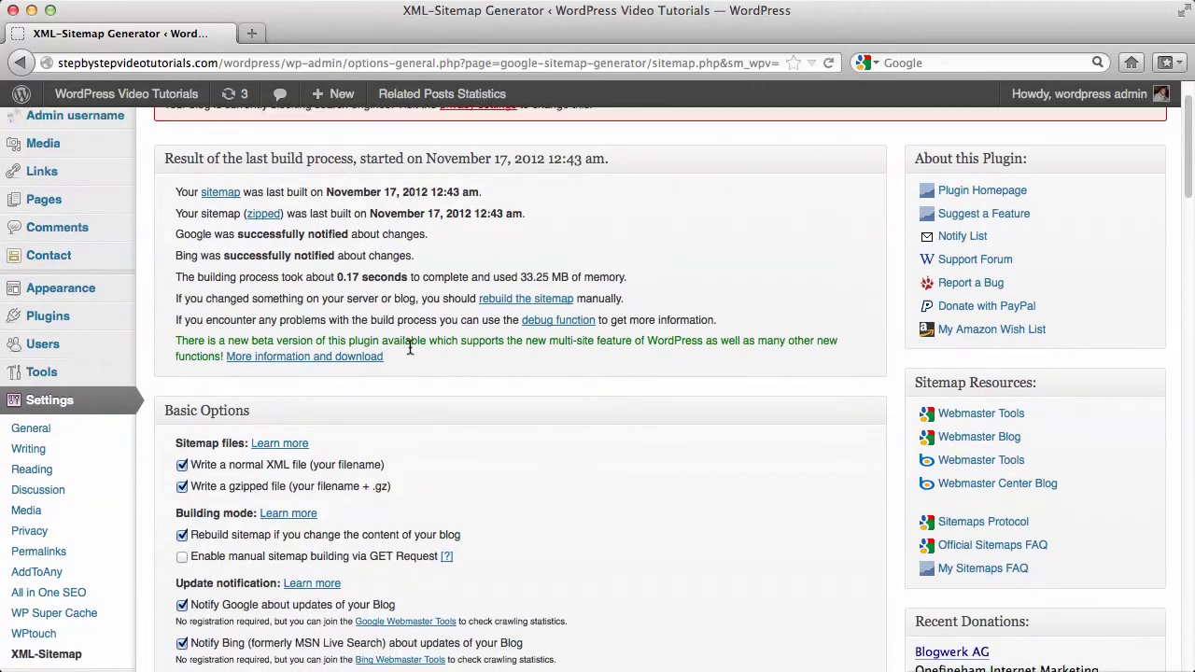
{"action": "scroll", "coordinate": [410, 347], "scroll_direction": "up", "scroll_amount": 3}
{"action": "scroll", "coordinate": [410, 347], "scroll_direction": "down", "scroll_amount": 5}
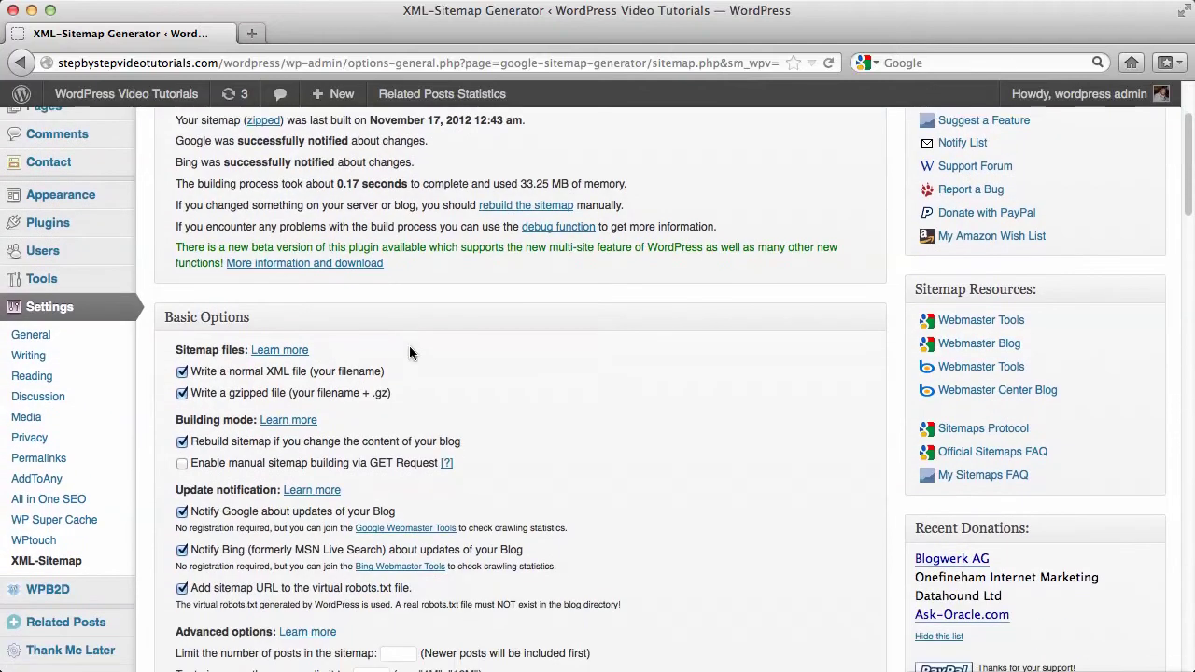
{"action": "scroll", "coordinate": [408, 348], "scroll_direction": "down", "scroll_amount": 4}
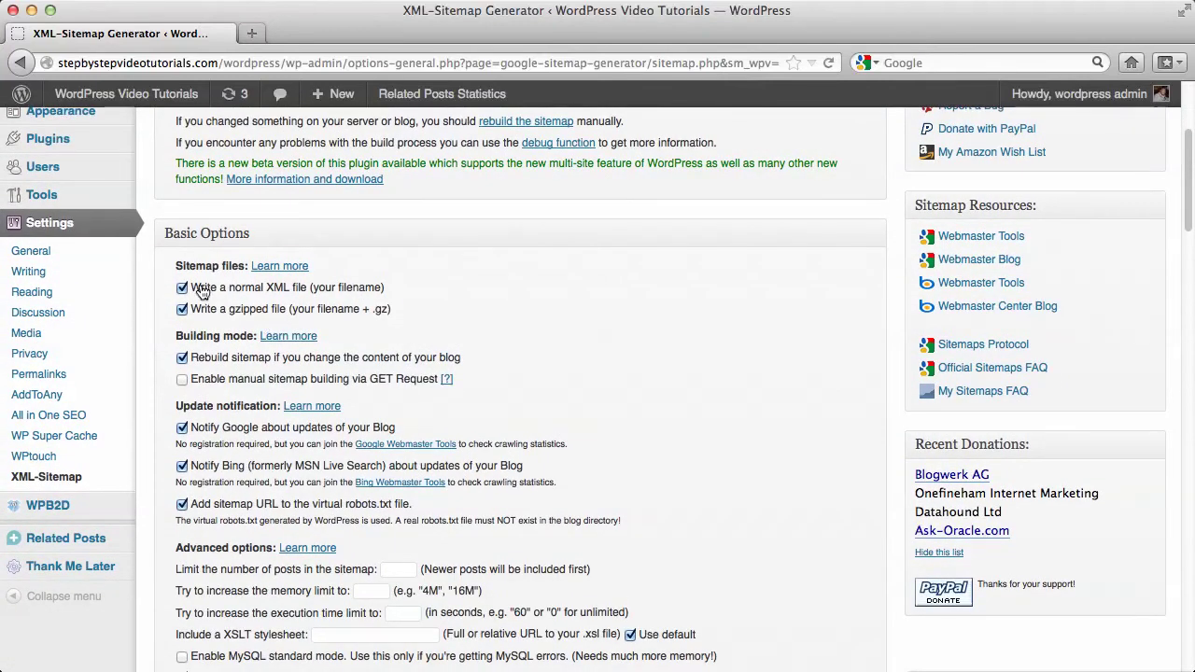
{"action": "scroll", "coordinate": [479, 312], "scroll_direction": "down", "scroll_amount": 1}
{"action": "scroll", "coordinate": [479, 313], "scroll_direction": "down", "scroll_amount": 10}
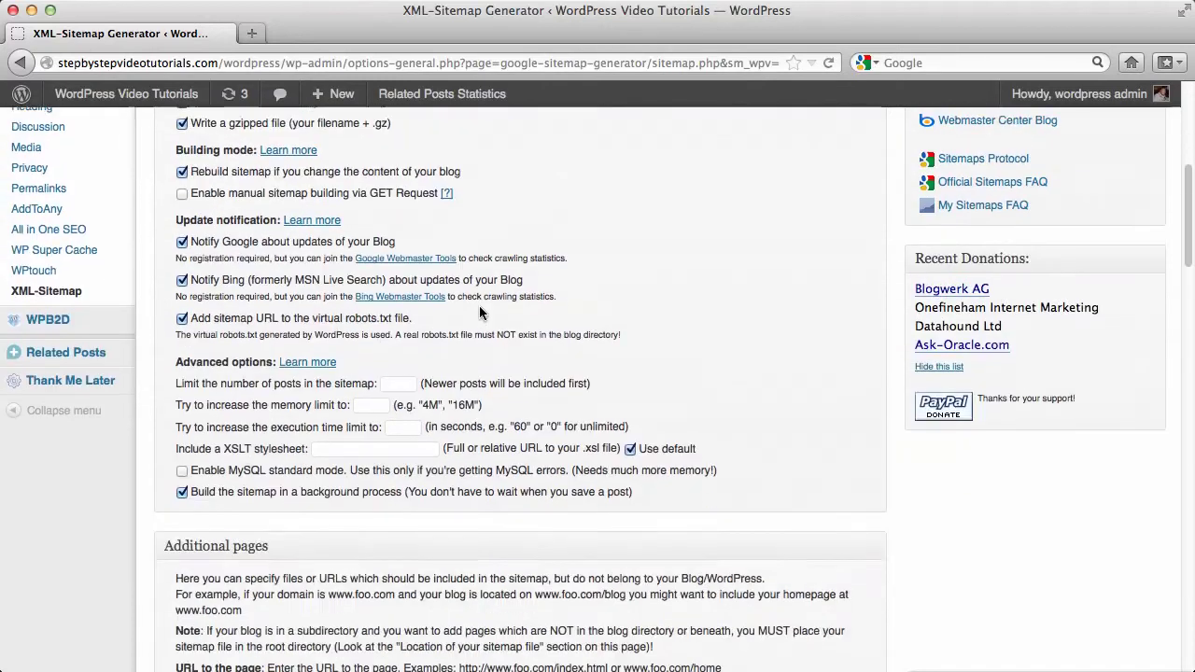
{"action": "scroll", "coordinate": [479, 312], "scroll_direction": "down", "scroll_amount": 20}
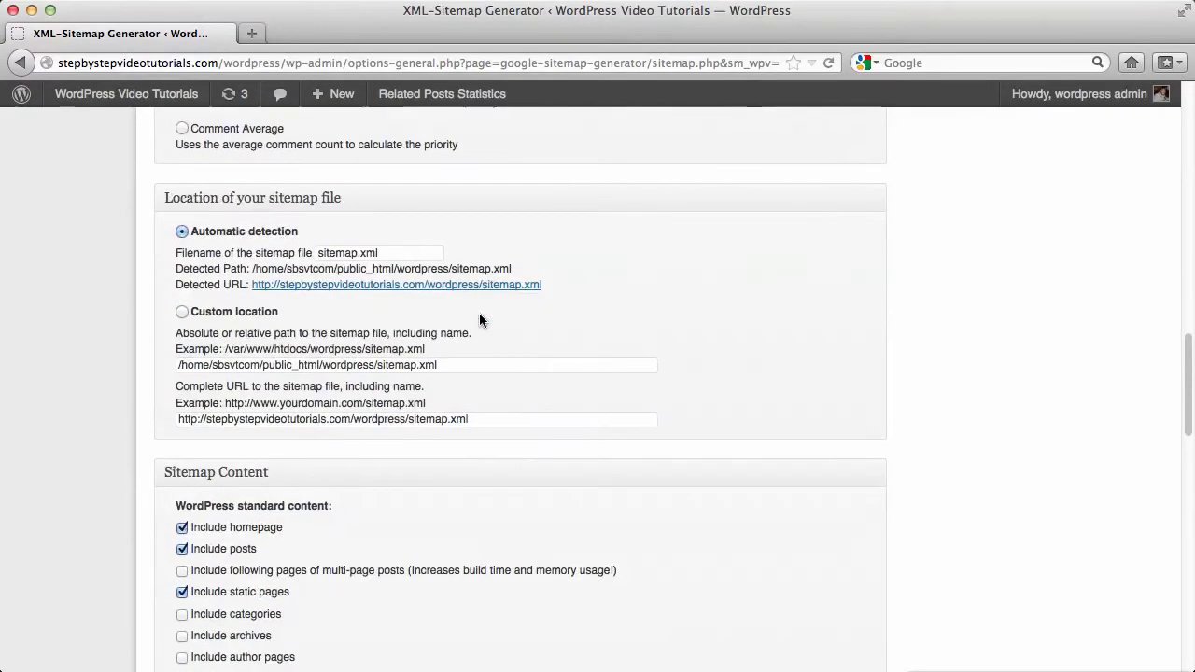
{"action": "scroll", "coordinate": [479, 315], "scroll_direction": "up", "scroll_amount": 15}
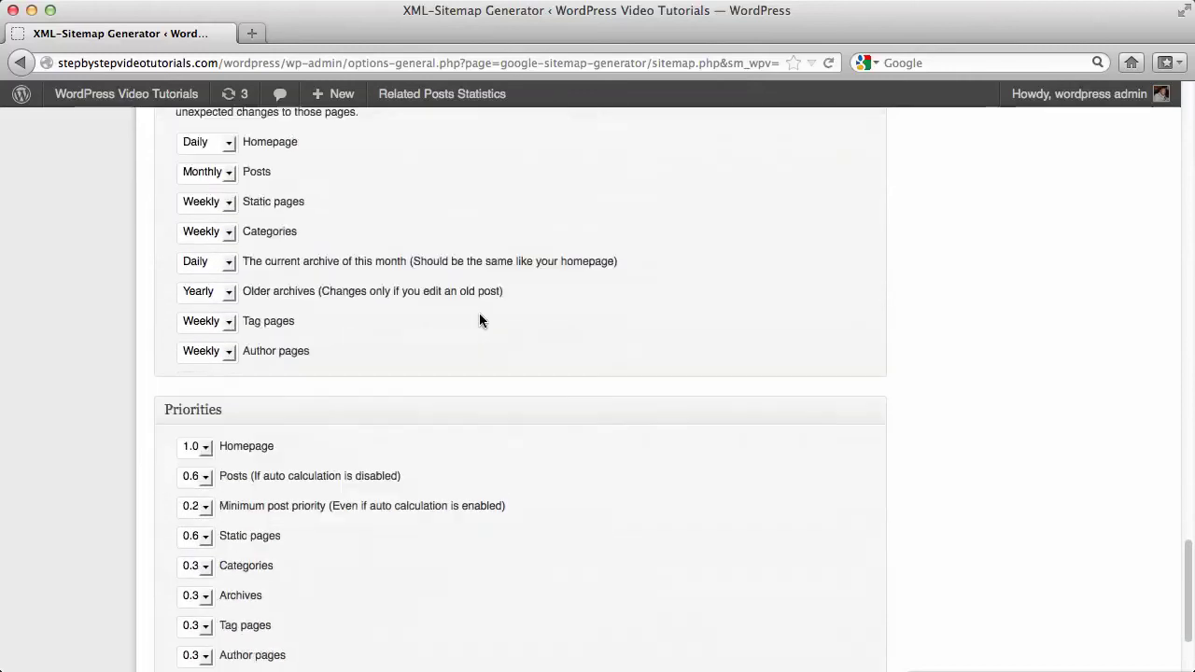
{"action": "scroll", "coordinate": [479, 315], "scroll_direction": "up", "scroll_amount": 13}
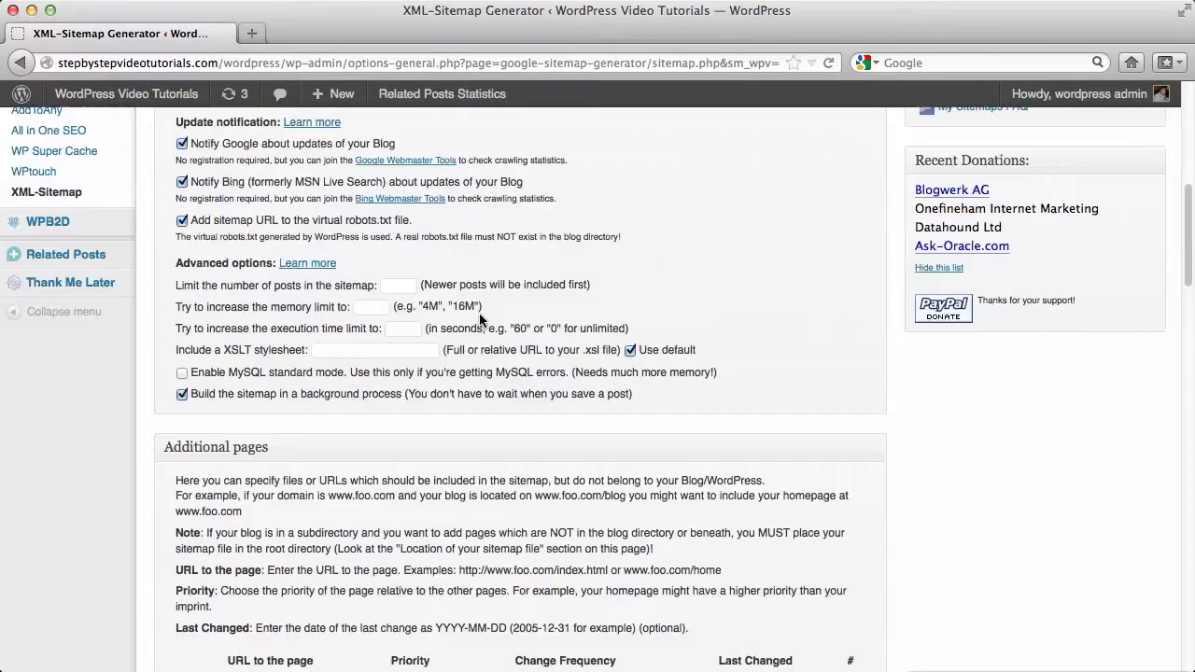
{"action": "scroll", "coordinate": [406, 312], "scroll_direction": "down", "scroll_amount": 2}
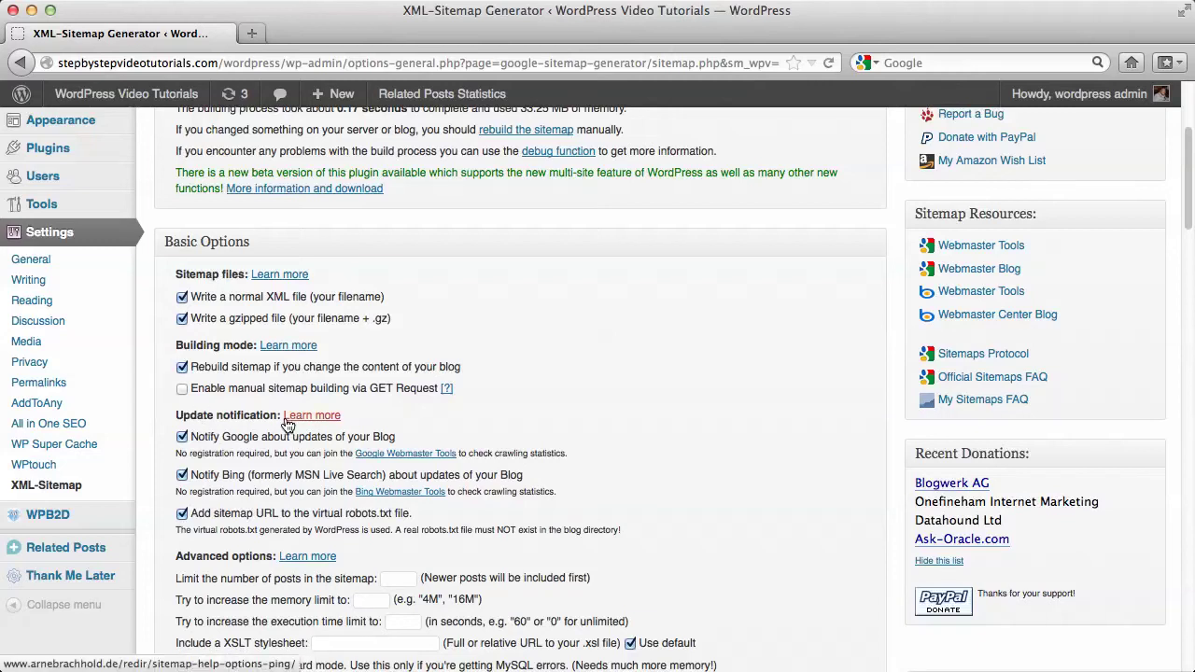
{"action": "scroll", "coordinate": [570, 400], "scroll_direction": "down", "scroll_amount": 3}
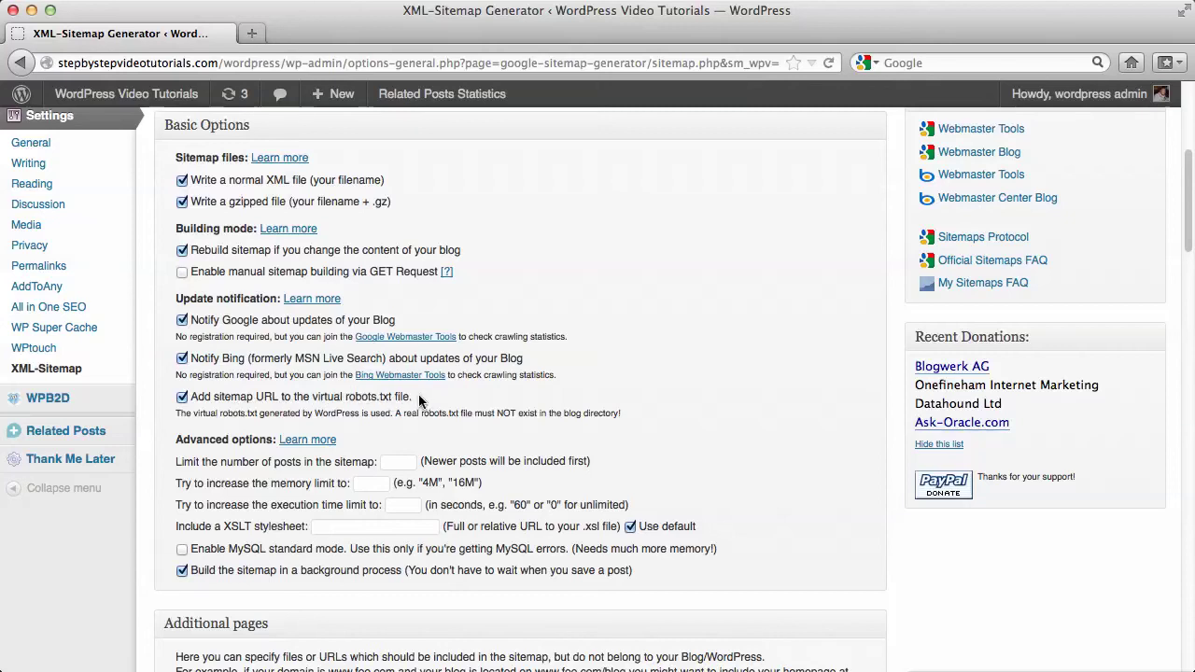
- Review the Additional pages, Post Priority and sitemap location settings, view the generated sitemap at its detected URL and return to the settings
{"action": "scroll", "coordinate": [672, 301], "scroll_direction": "down", "scroll_amount": 7}
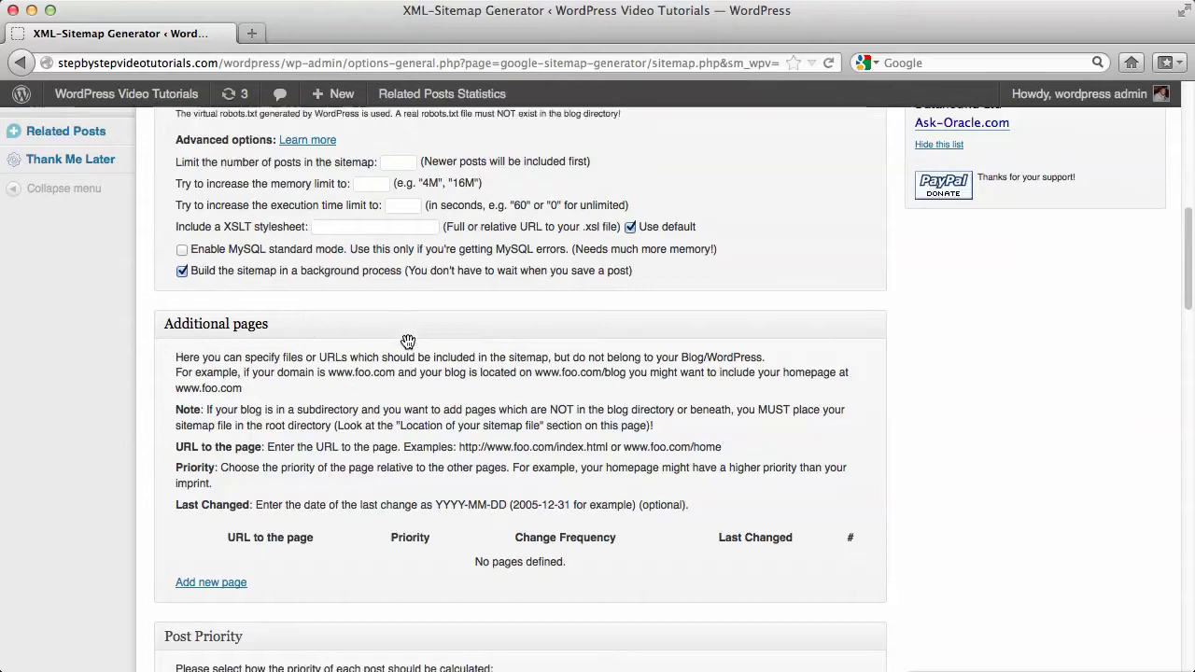
{"action": "scroll", "coordinate": [410, 347], "scroll_direction": "down", "scroll_amount": 5}
{"action": "scroll", "coordinate": [346, 346], "scroll_direction": "down", "scroll_amount": 2}
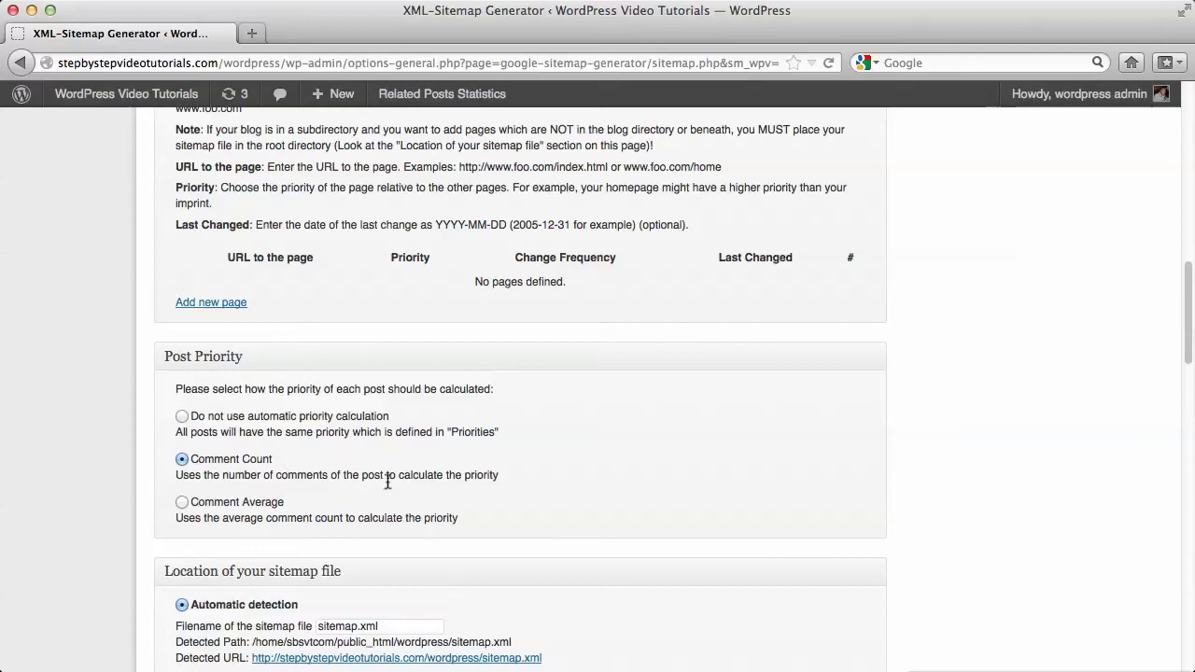
{"action": "scroll", "coordinate": [454, 475], "scroll_direction": "down", "scroll_amount": 5}
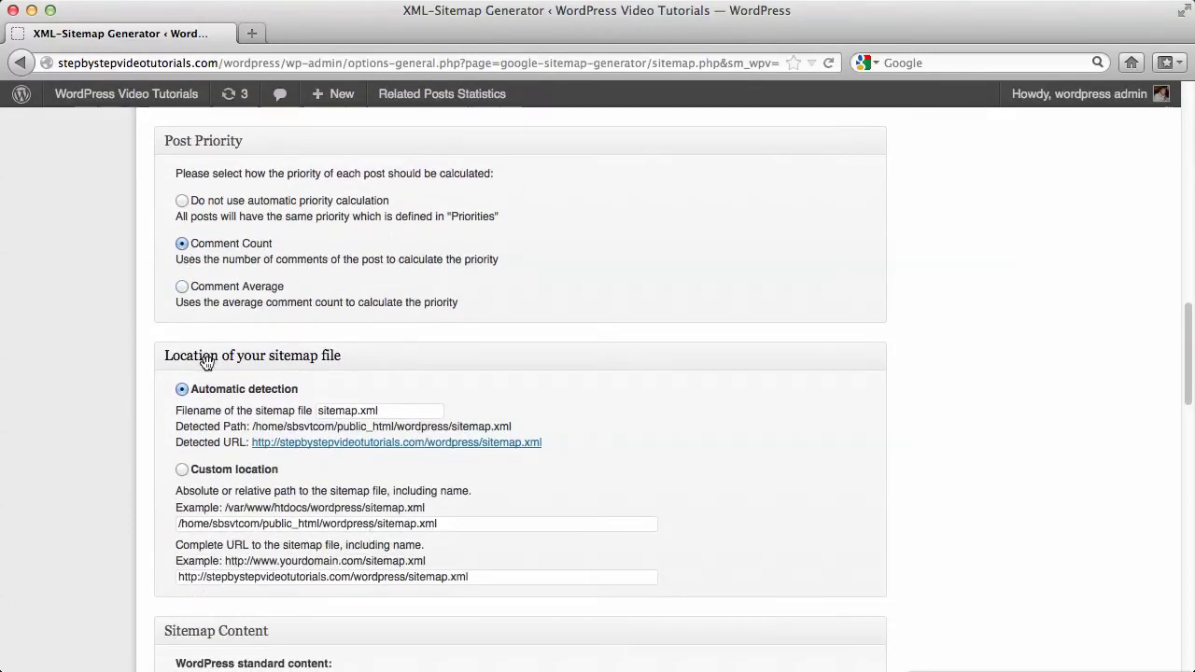
{"action": "left_click", "coordinate": [311, 443]}
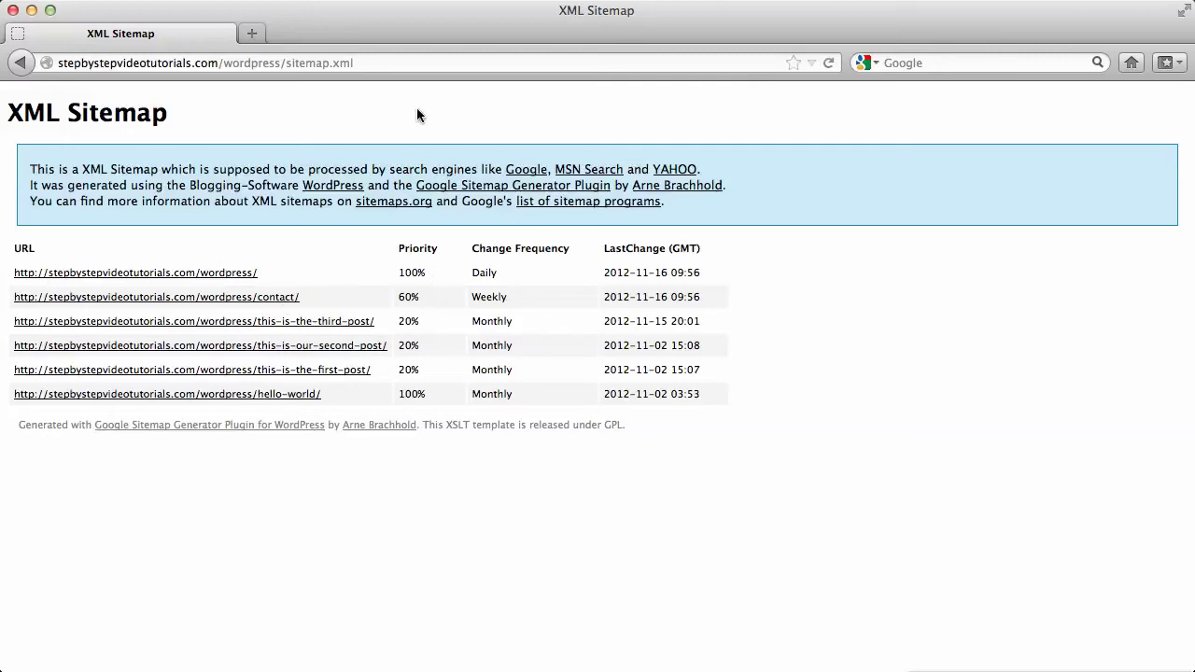
{"action": "left_click", "coordinate": [21, 64]}
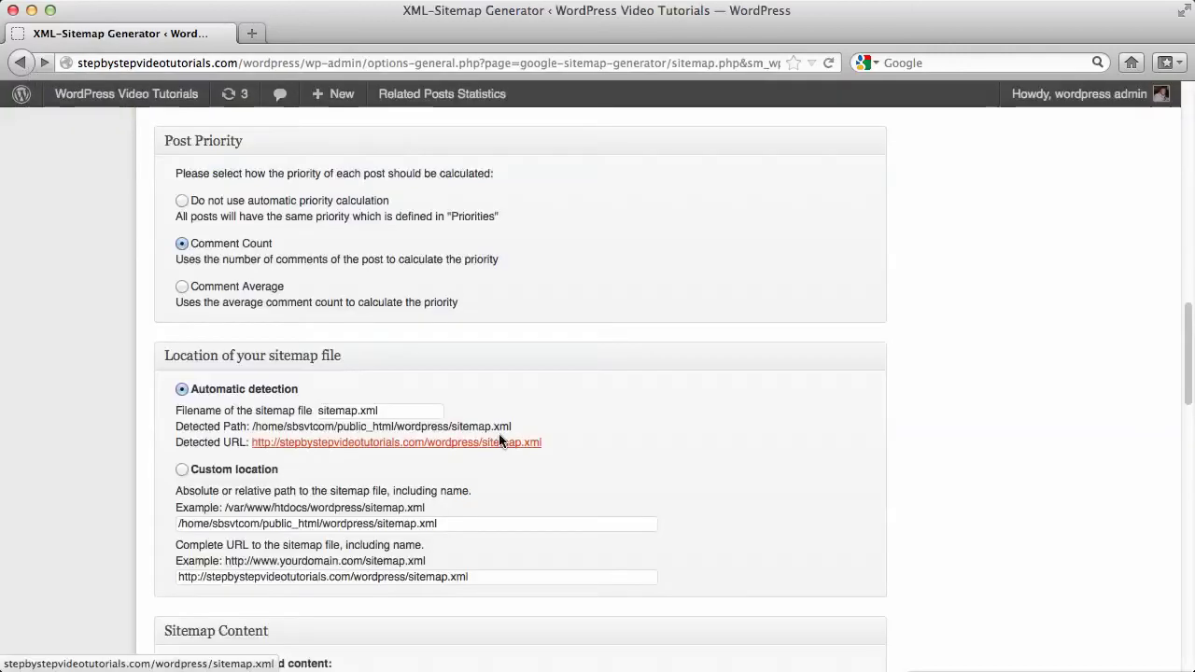
- Review the Sitemap Content, Excluded items, Change frequencies and Priorities settings, and the build result and plugin resource links
{"action": "scroll", "coordinate": [498, 441], "scroll_direction": "down", "scroll_amount": 5}
{"action": "scroll", "coordinate": [678, 420], "scroll_direction": "down", "scroll_amount": 3}
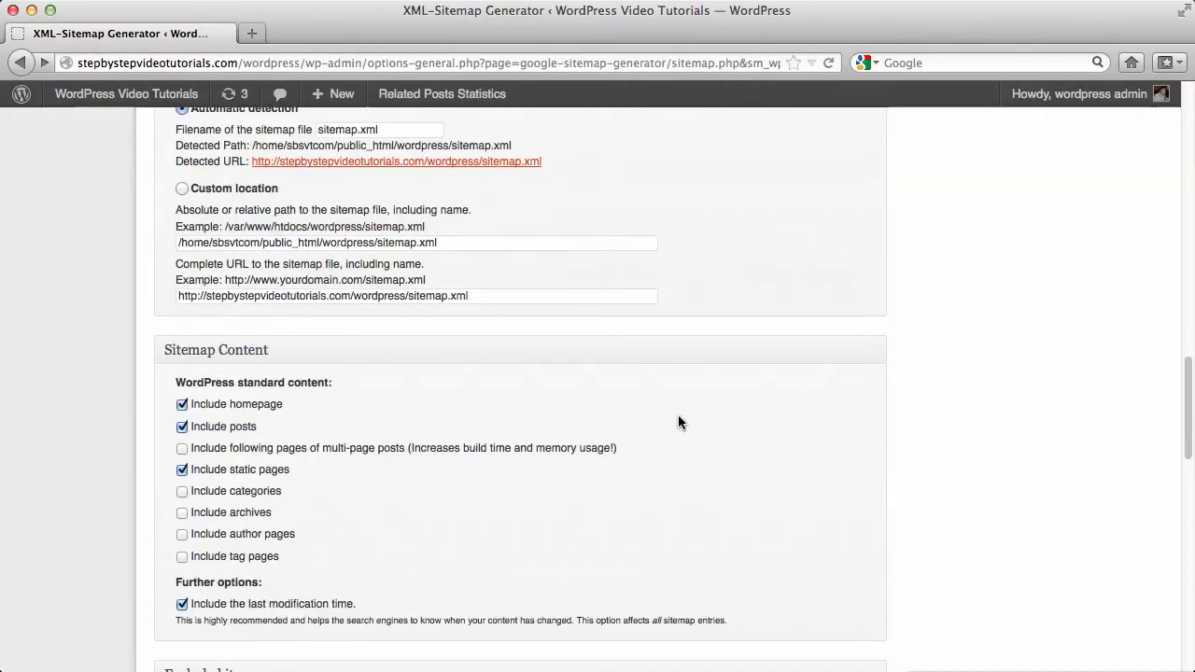
{"action": "scroll", "coordinate": [679, 422], "scroll_direction": "down", "scroll_amount": 8}
{"action": "scroll", "coordinate": [679, 422], "scroll_direction": "up", "scroll_amount": 3}
{"action": "scroll", "coordinate": [803, 302], "scroll_direction": "down", "scroll_amount": 4}
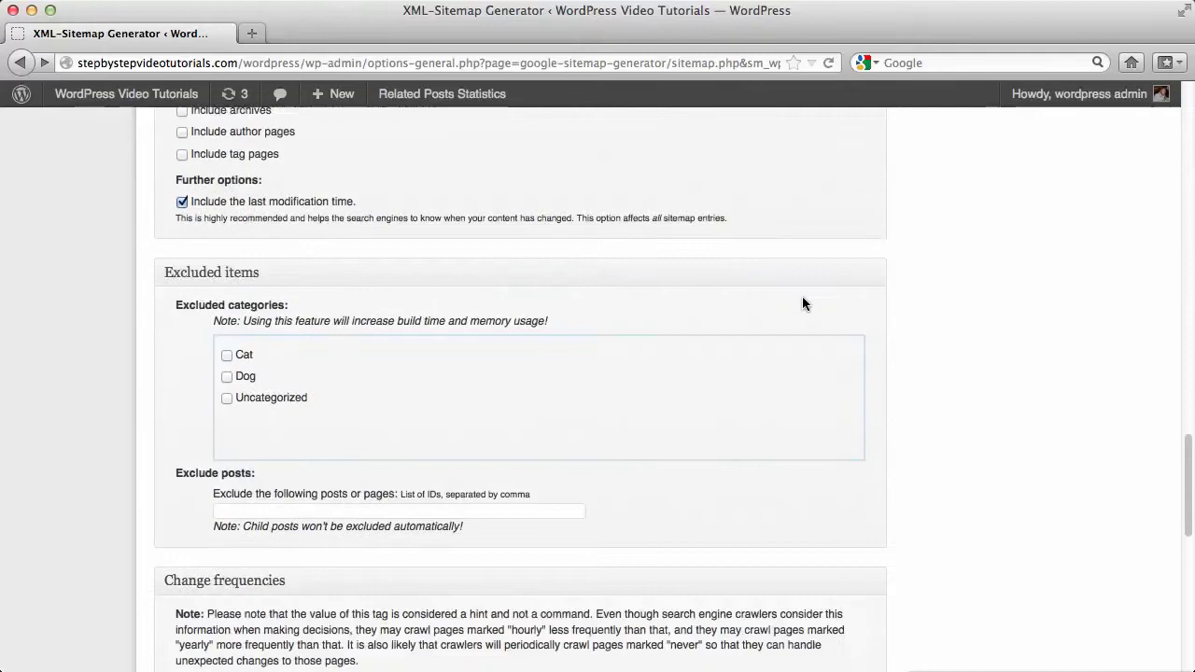
{"action": "scroll", "coordinate": [802, 303], "scroll_direction": "up", "scroll_amount": 2}
{"action": "scroll", "coordinate": [803, 303], "scroll_direction": "down", "scroll_amount": 8}
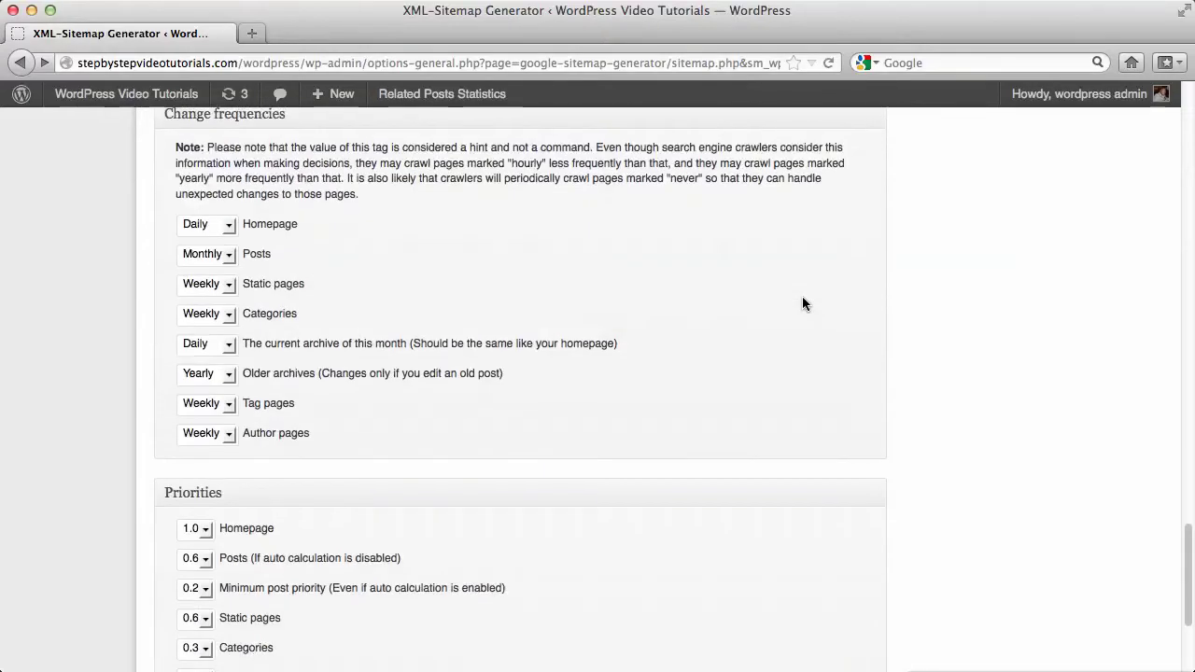
{"action": "scroll", "coordinate": [802, 301], "scroll_direction": "down", "scroll_amount": 2}
{"action": "scroll", "coordinate": [803, 301], "scroll_direction": "up", "scroll_amount": 20}
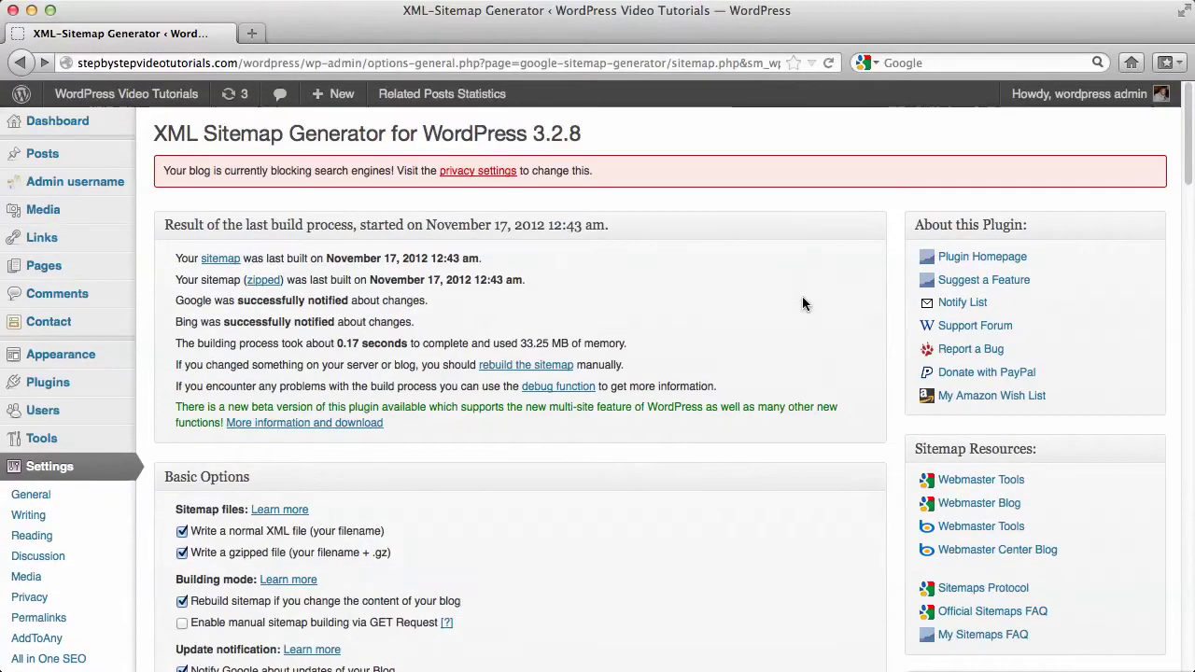
{"action": "scroll", "coordinate": [801, 304], "scroll_direction": "down", "scroll_amount": 1}
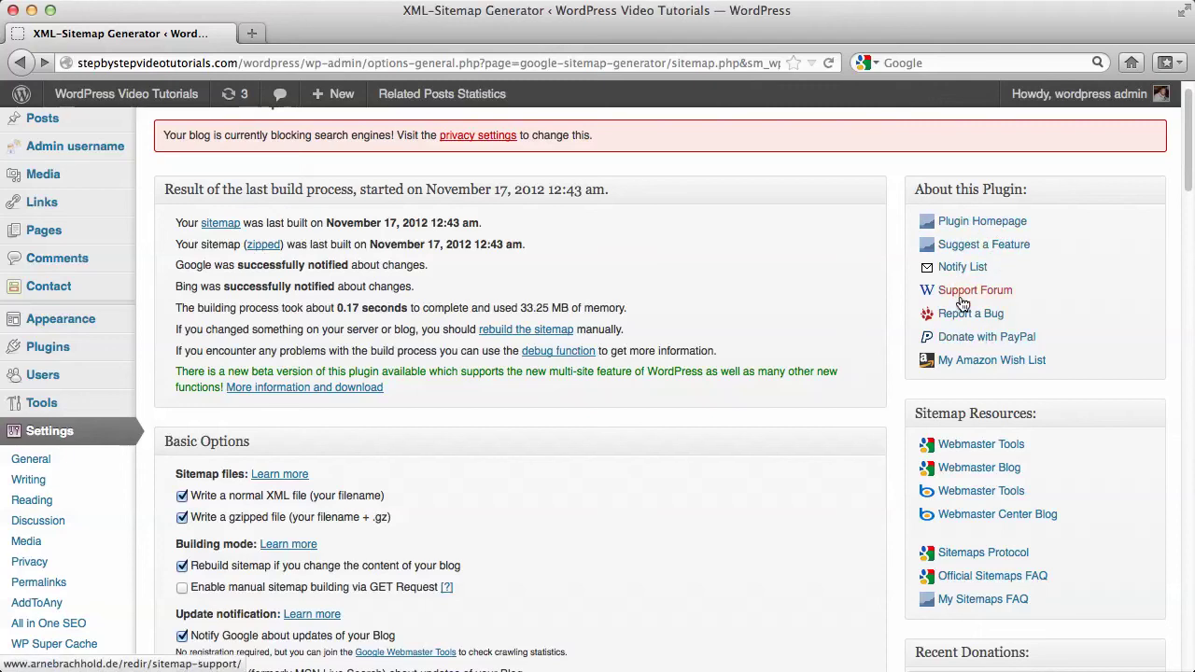
{"action": "scroll", "coordinate": [895, 392], "scroll_direction": "down", "scroll_amount": 5}
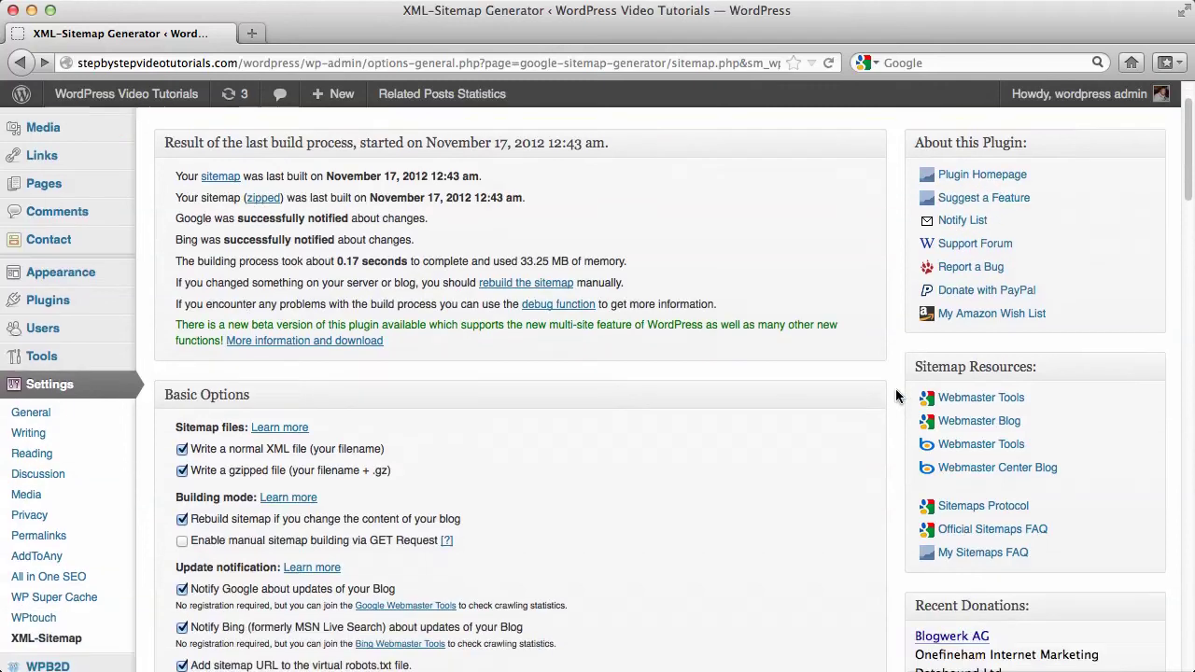
{"action": "scroll", "coordinate": [896, 397], "scroll_direction": "down", "scroll_amount": 4}
{"action": "scroll", "coordinate": [895, 397], "scroll_direction": "up", "scroll_amount": 10}
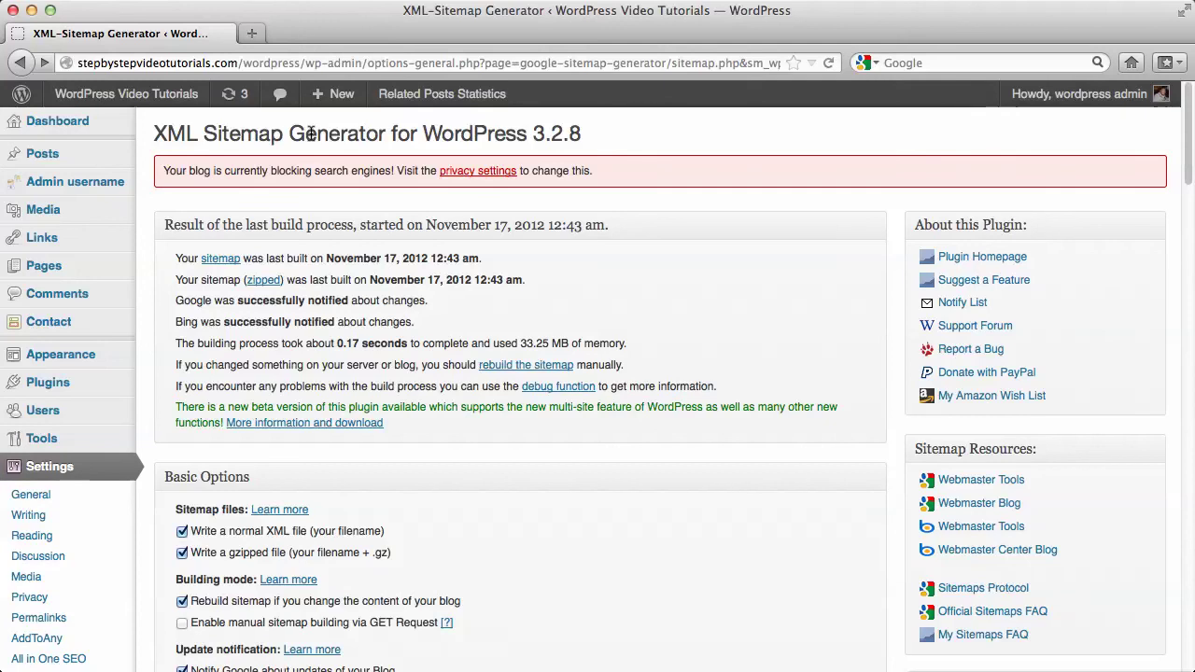
{"action": "scroll", "coordinate": [311, 133], "scroll_direction": "down", "scroll_amount": 5}
{"action": "scroll", "coordinate": [311, 133], "scroll_direction": "up", "scroll_amount": 5}
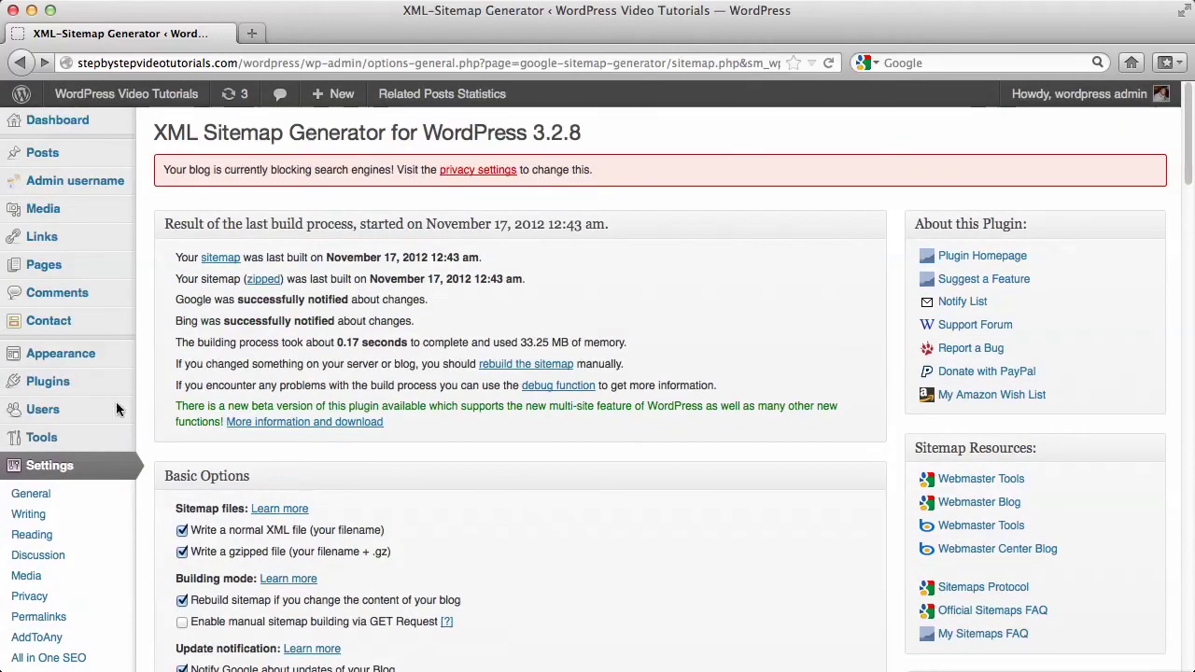
- Filter the installed plugins to the inactive ones and delete the Hello Dolly plugin, confirming the deletion
{"action": "mouse_move", "coordinate": [80, 382]}
{"action": "left_click", "coordinate": [216, 390]}
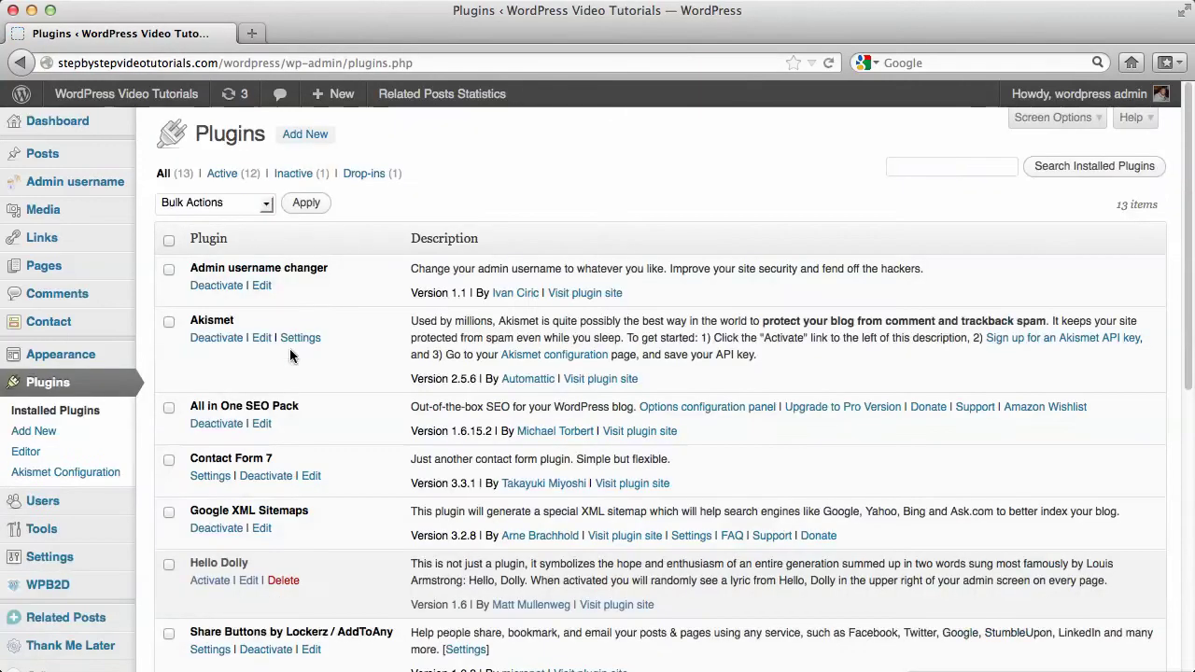
{"action": "scroll", "coordinate": [297, 286], "scroll_direction": "down", "scroll_amount": 3}
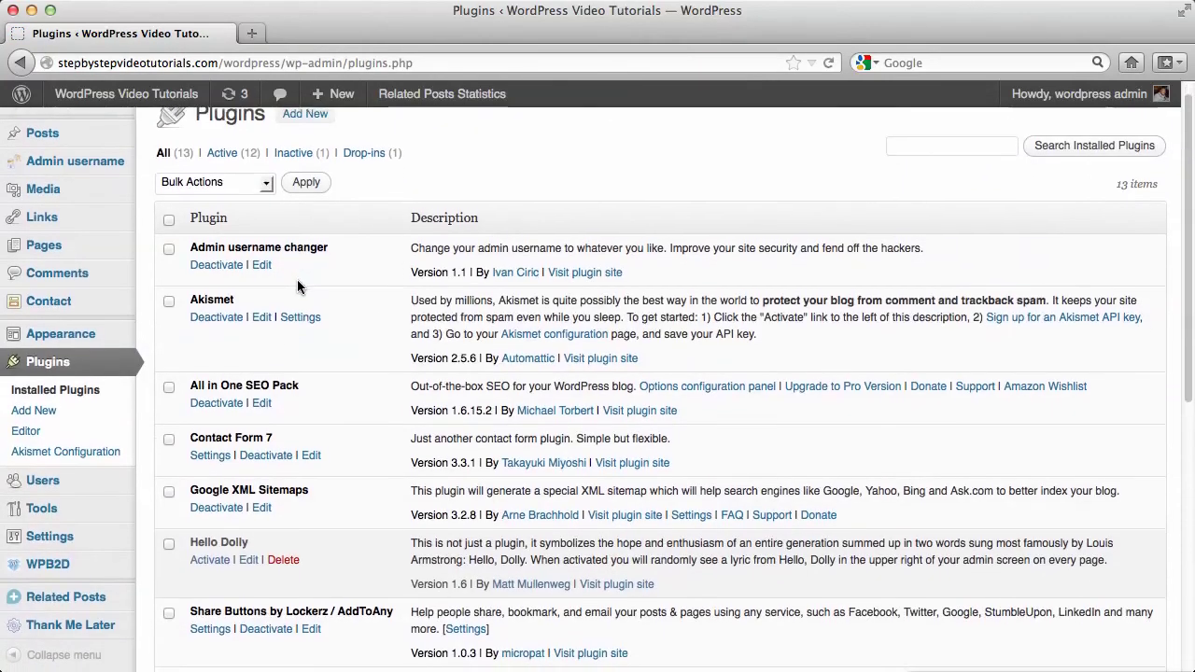
{"action": "scroll", "coordinate": [298, 281], "scroll_direction": "down", "scroll_amount": 1}
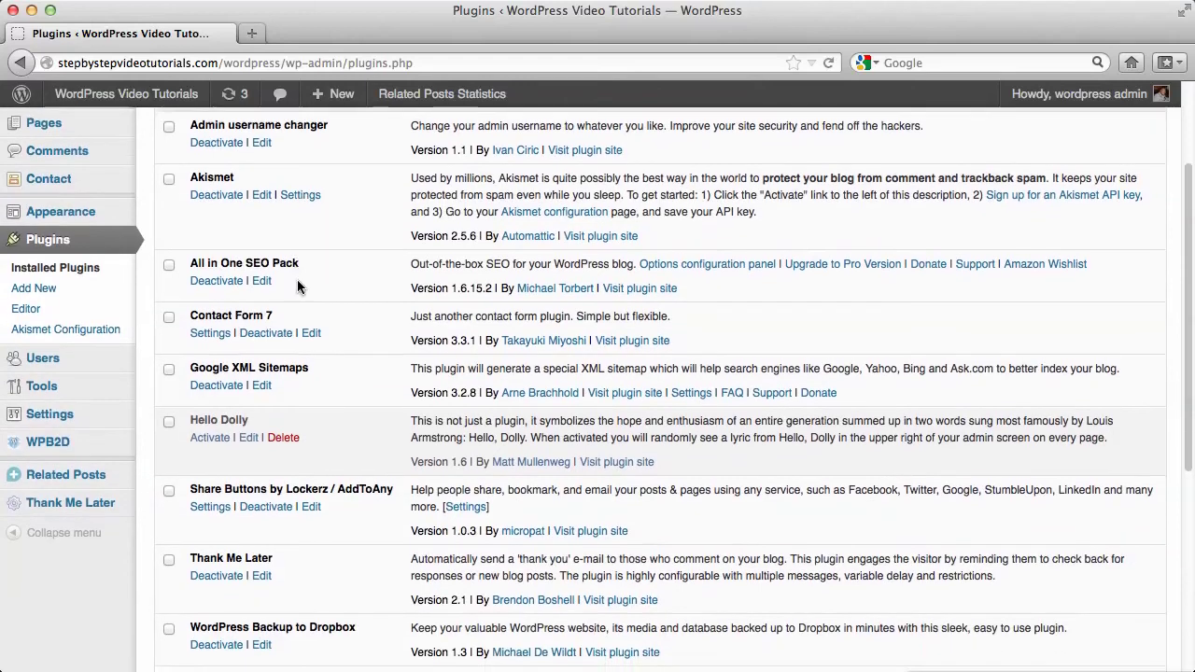
{"action": "scroll", "coordinate": [298, 283], "scroll_direction": "up", "scroll_amount": 1}
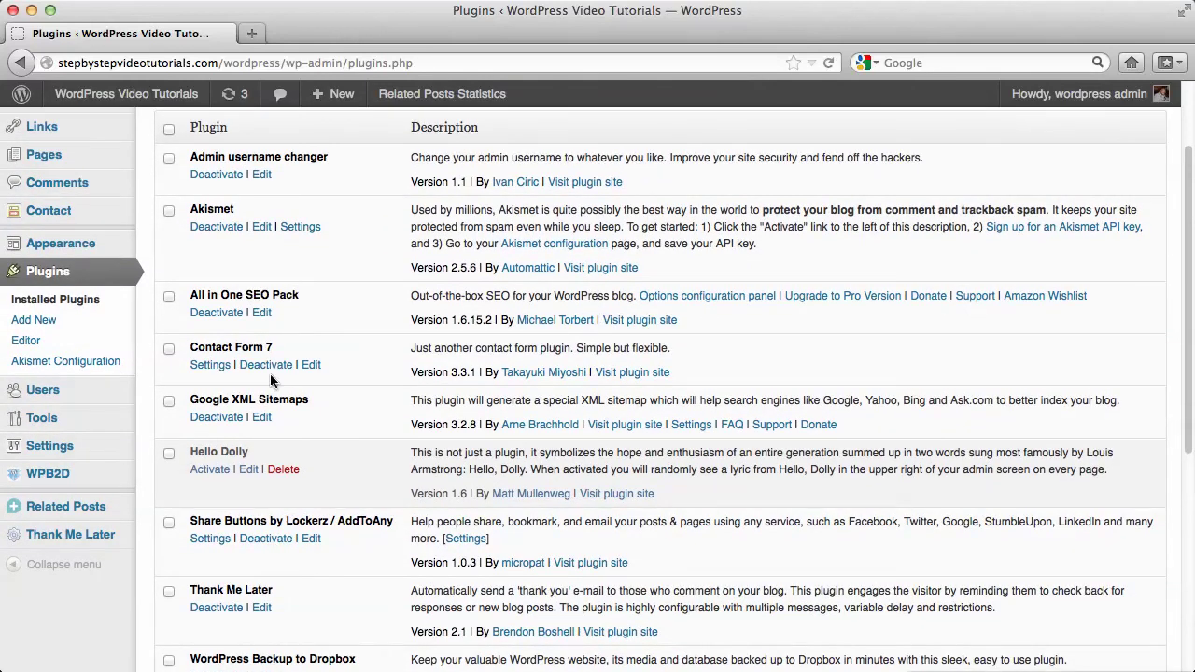
{"action": "scroll", "coordinate": [346, 342], "scroll_direction": "up", "scroll_amount": 3}
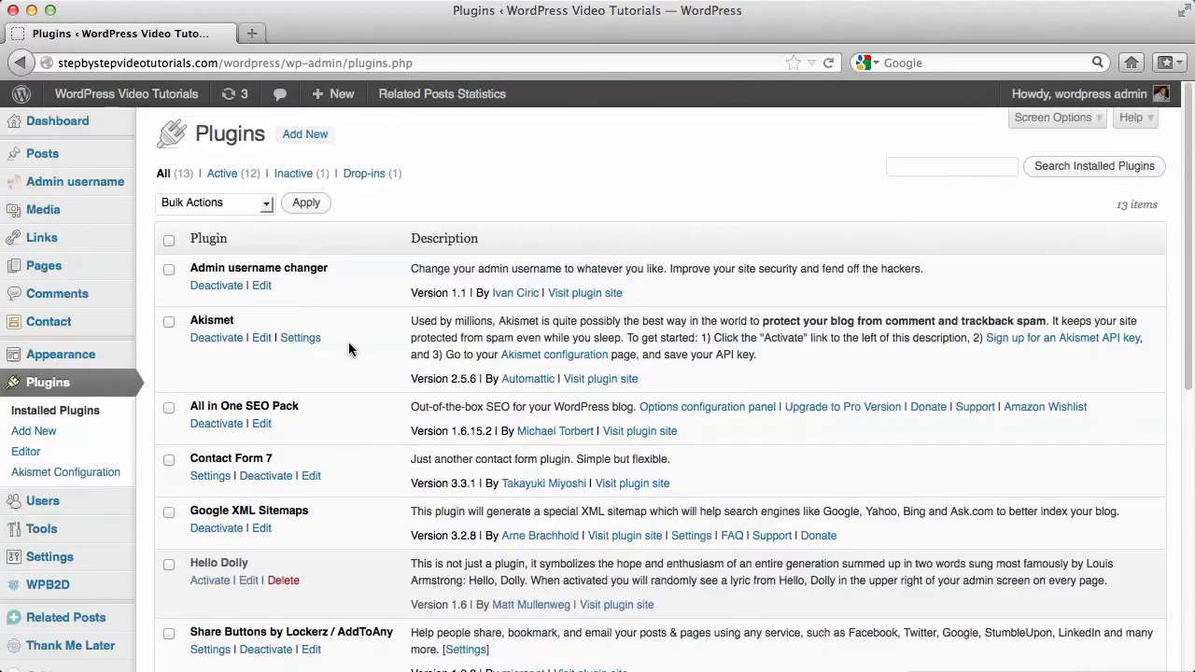
{"action": "left_click", "coordinate": [296, 178]}
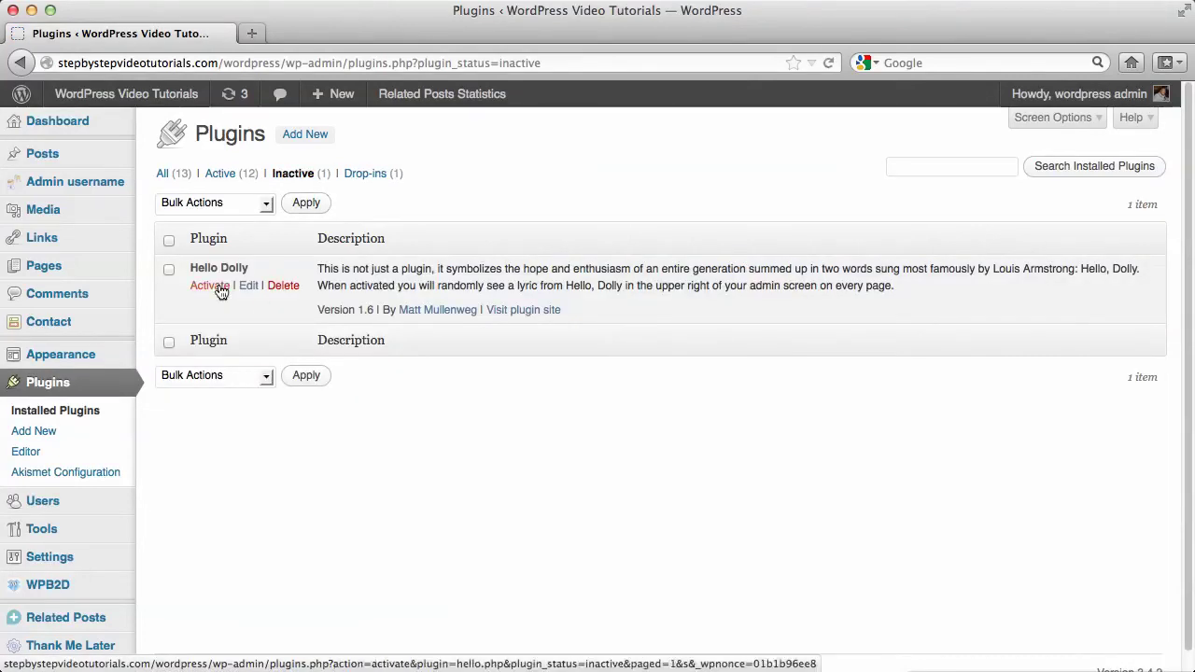
{"action": "left_click", "coordinate": [283, 289]}
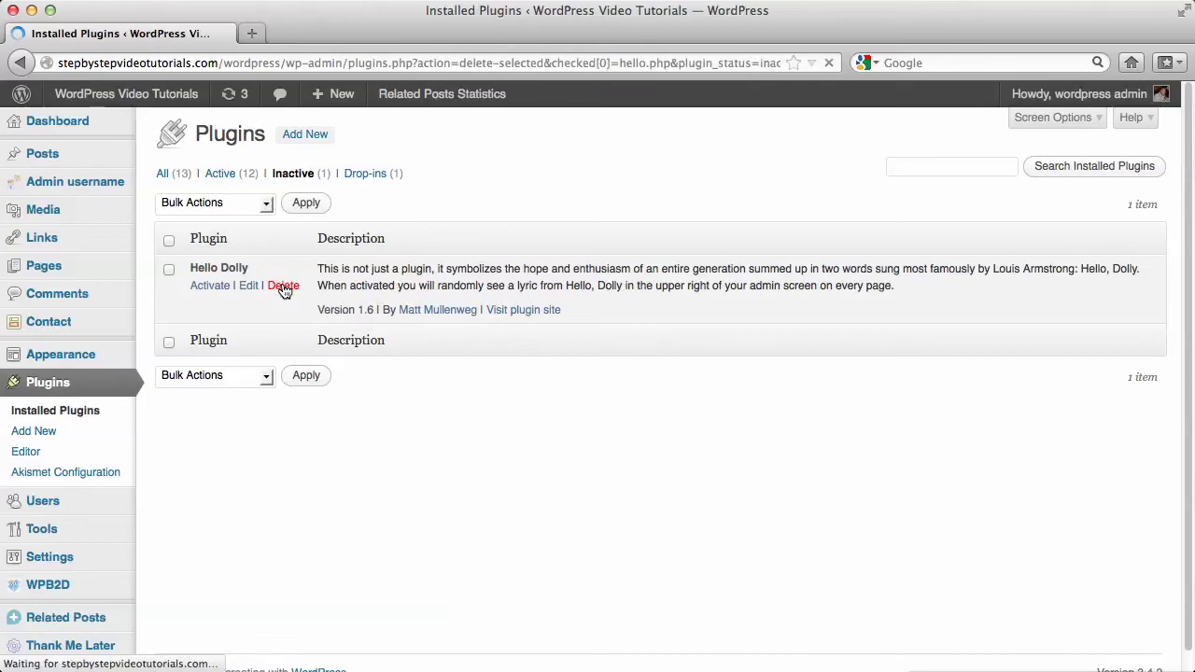
{"action": "left_click", "coordinate": [227, 260]}
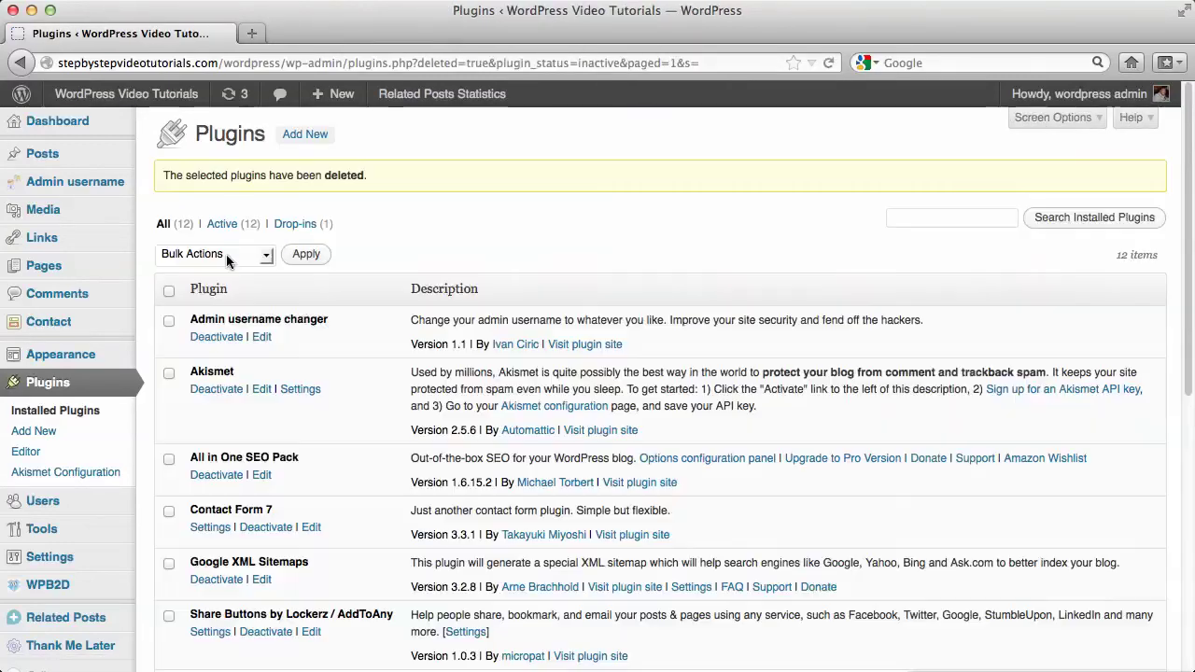
- Look through the full list of plugins still installed on the site
{"action": "scroll", "coordinate": [586, 275], "scroll_direction": "down", "scroll_amount": 5}
{"action": "scroll", "coordinate": [586, 276], "scroll_direction": "up", "scroll_amount": 5}
{"action": "scroll", "coordinate": [586, 275], "scroll_direction": "down", "scroll_amount": 5}
{"action": "scroll", "coordinate": [586, 274], "scroll_direction": "up", "scroll_amount": 5}
{"action": "scroll", "coordinate": [586, 274], "scroll_direction": "down", "scroll_amount": 5}
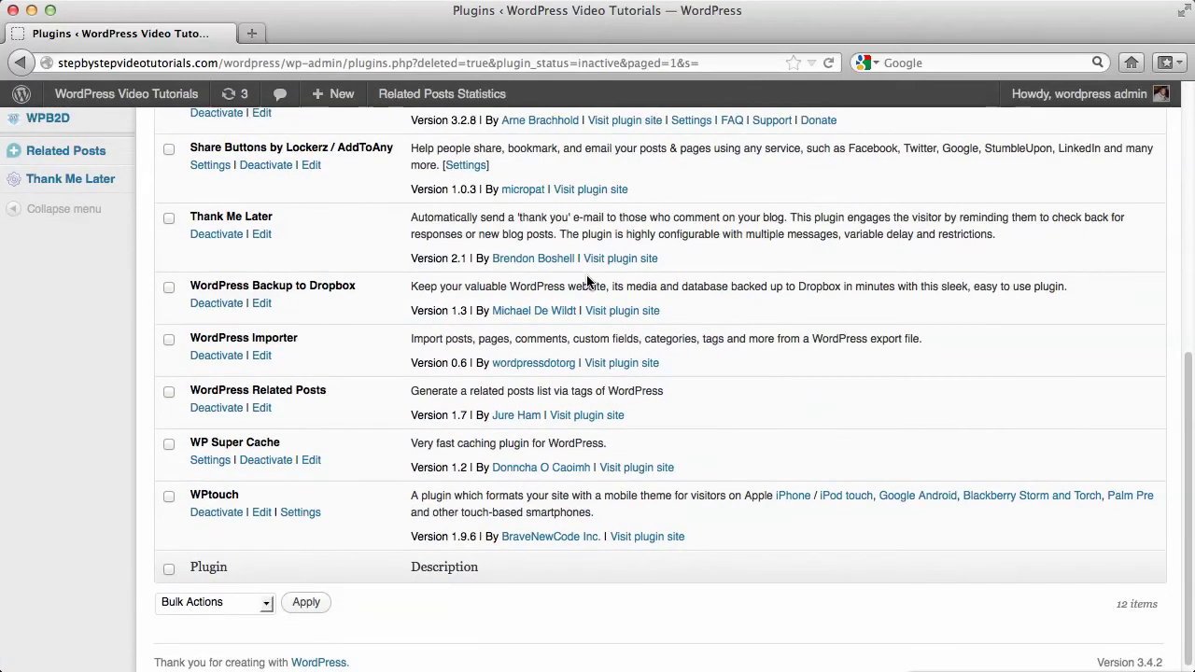
{"action": "scroll", "coordinate": [586, 275], "scroll_direction": "up", "scroll_amount": 5}
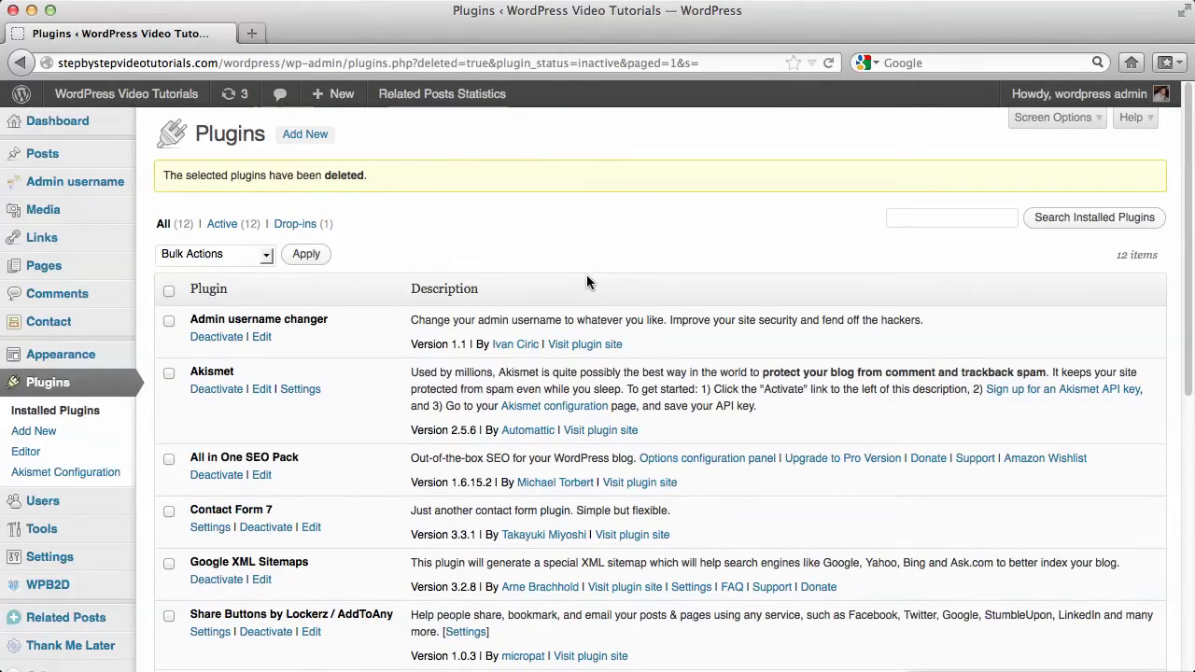